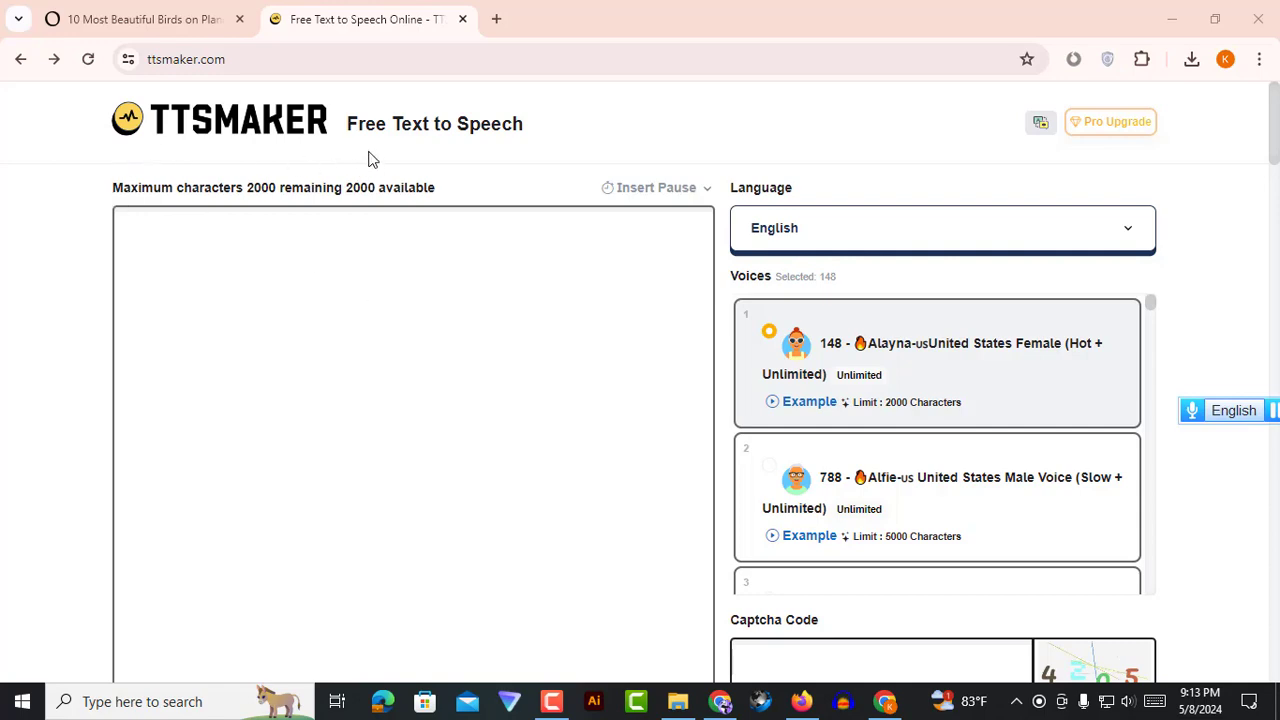
pyautogui.scroll(-5, 540, 371)
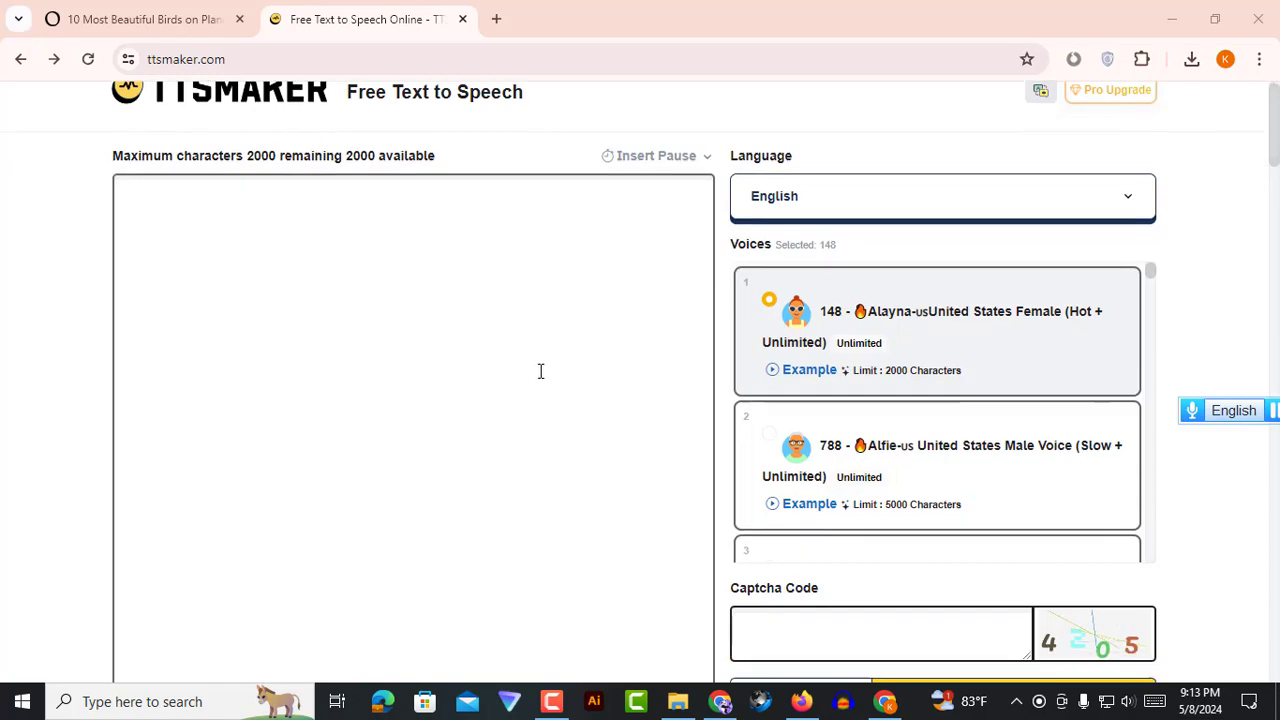
pyautogui.scroll(5, 540, 434)
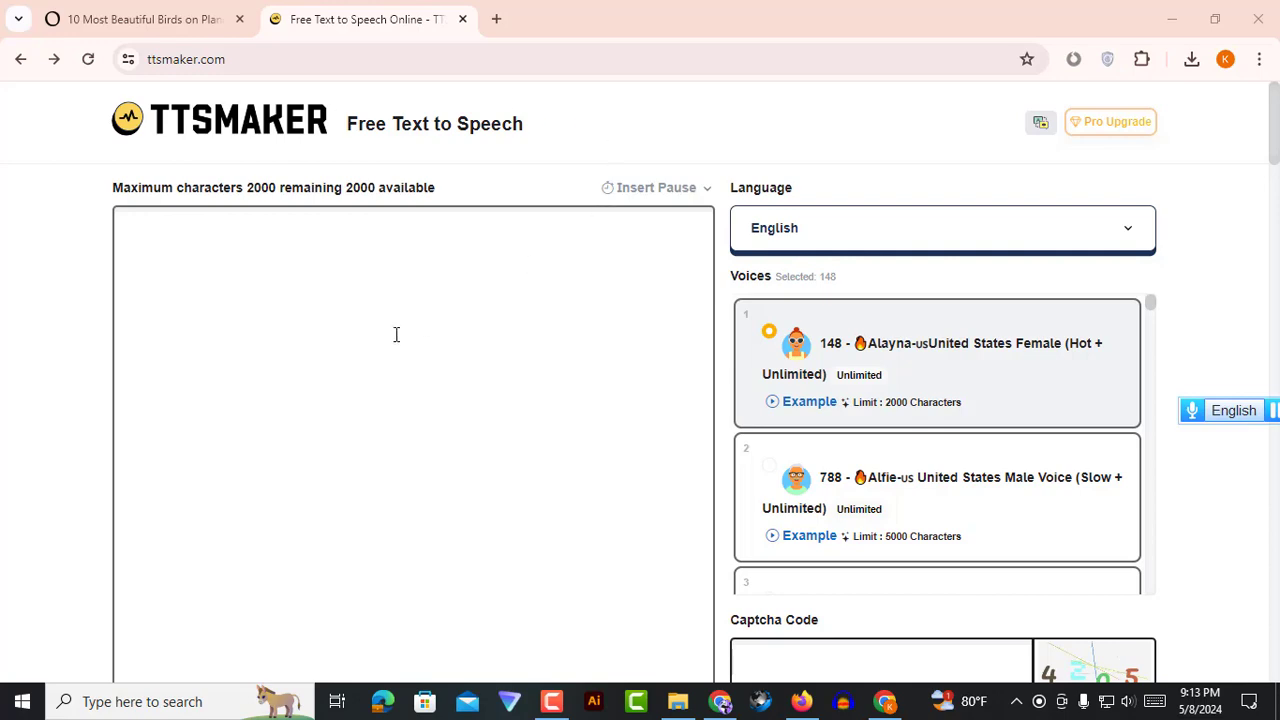
pyautogui.scroll(-2, 414, 417)
pyautogui.scroll(2, 421, 440)
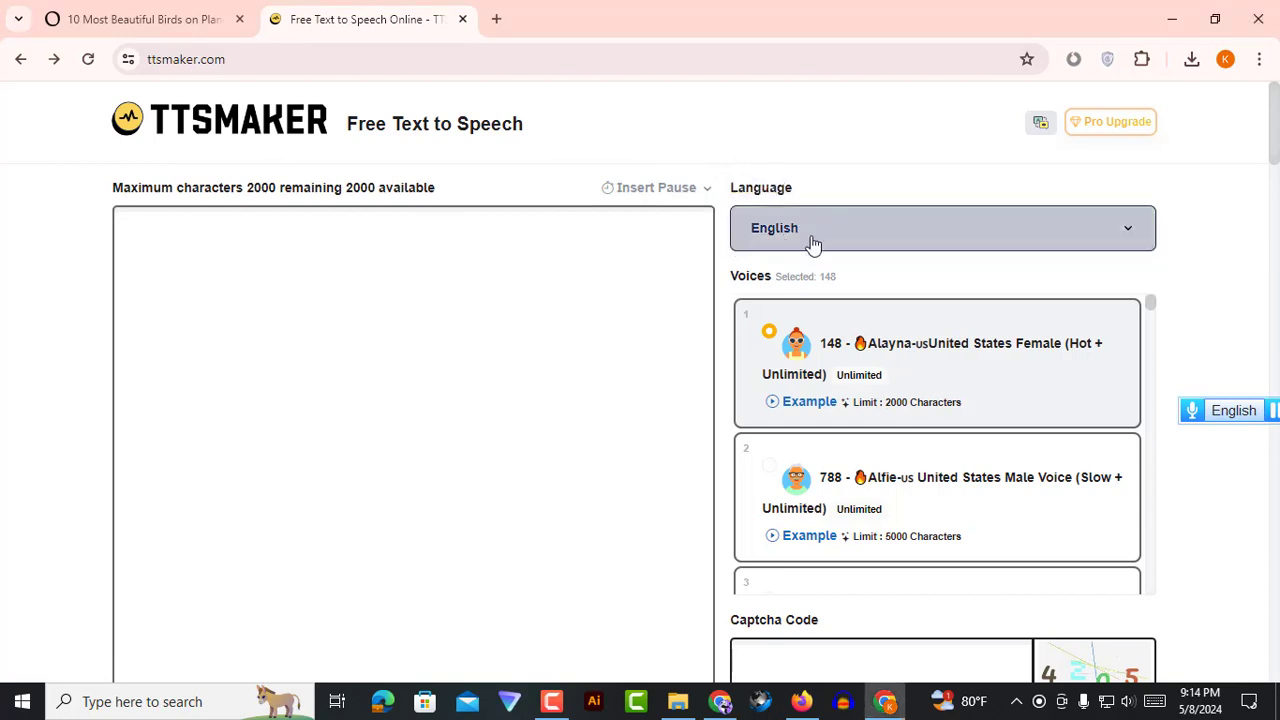
# Set the speech language to Bengali and look through the voices offered for it
pyautogui.click(852, 238)
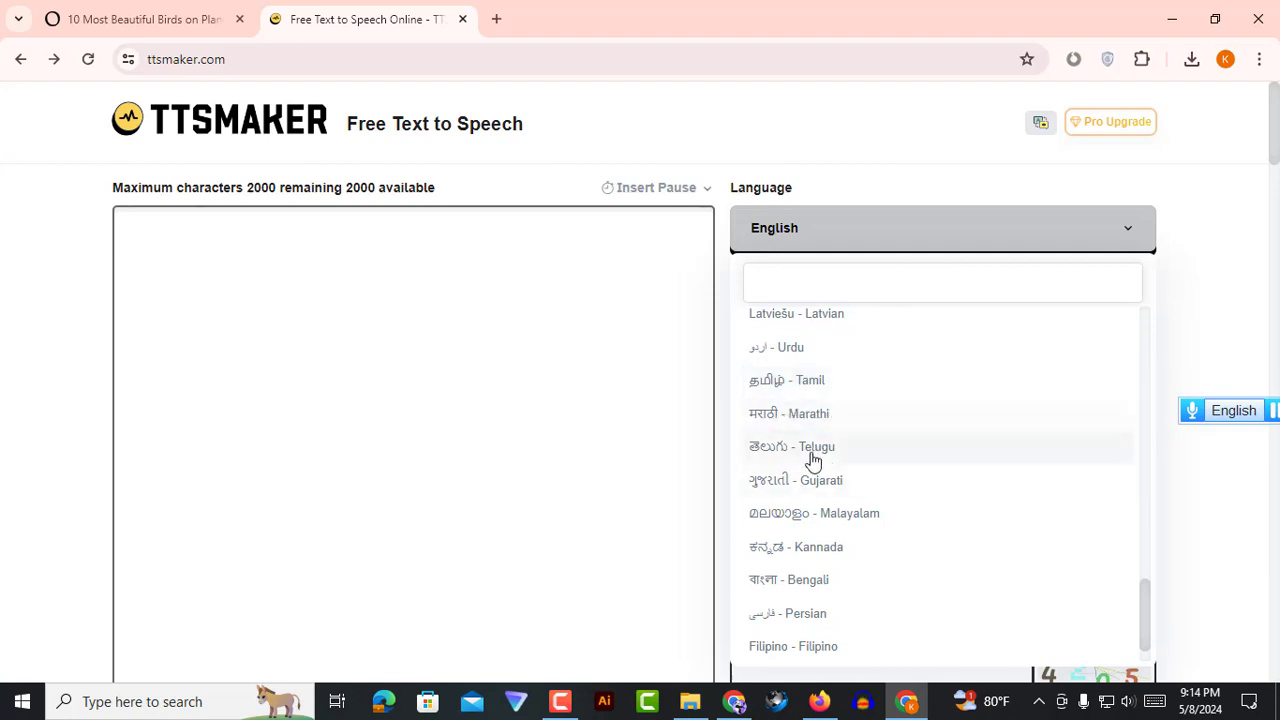
pyautogui.scroll(-3, 840, 450)
pyautogui.scroll(3, 840, 546)
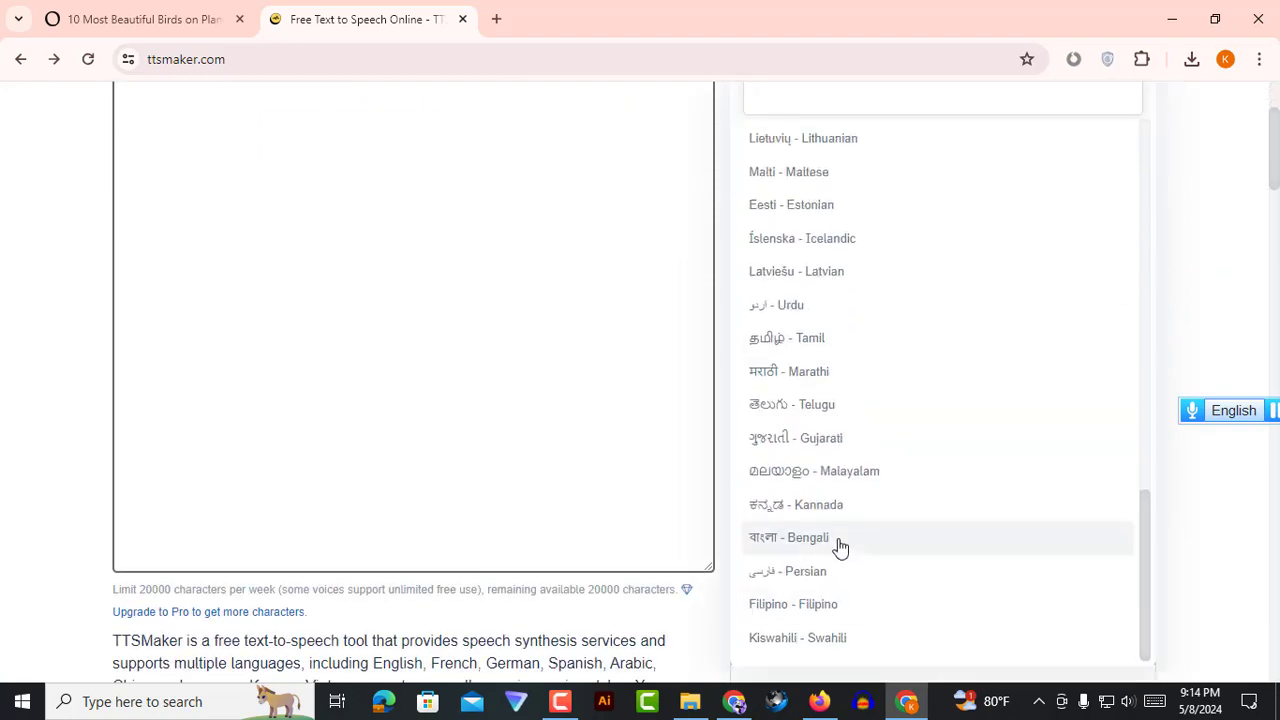
pyautogui.scroll(10, 840, 568)
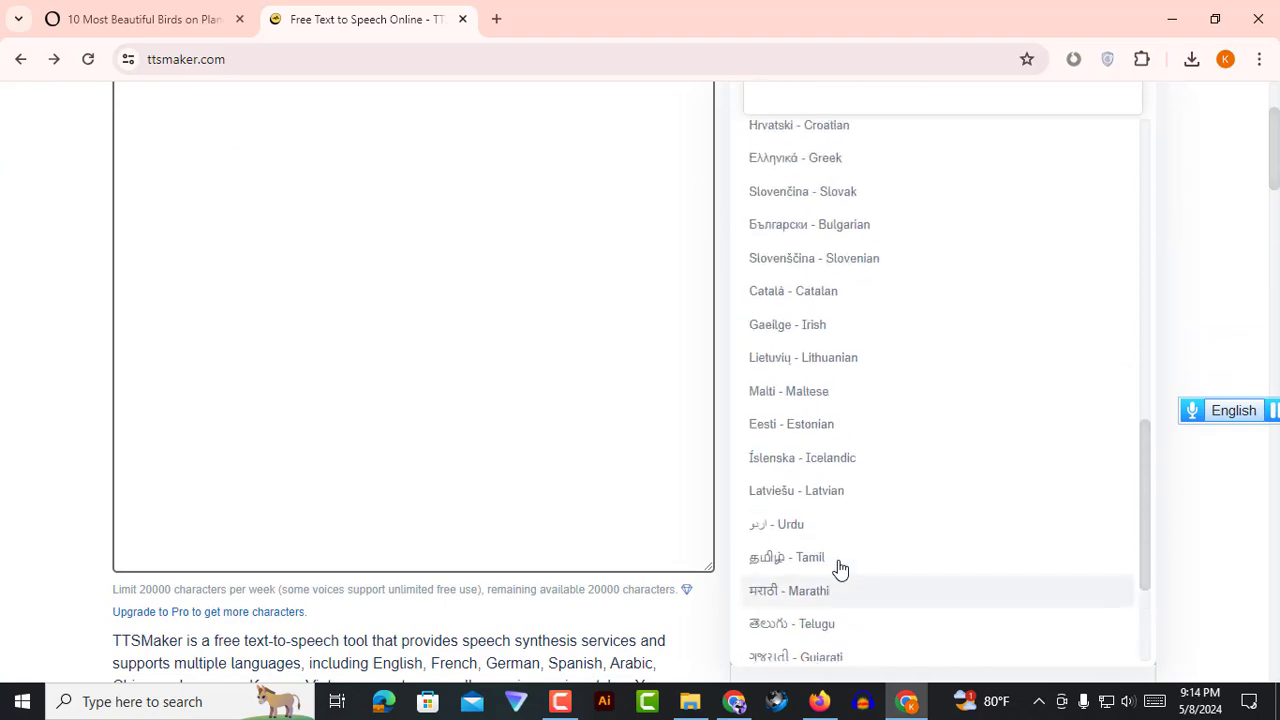
pyautogui.scroll(2, 840, 450)
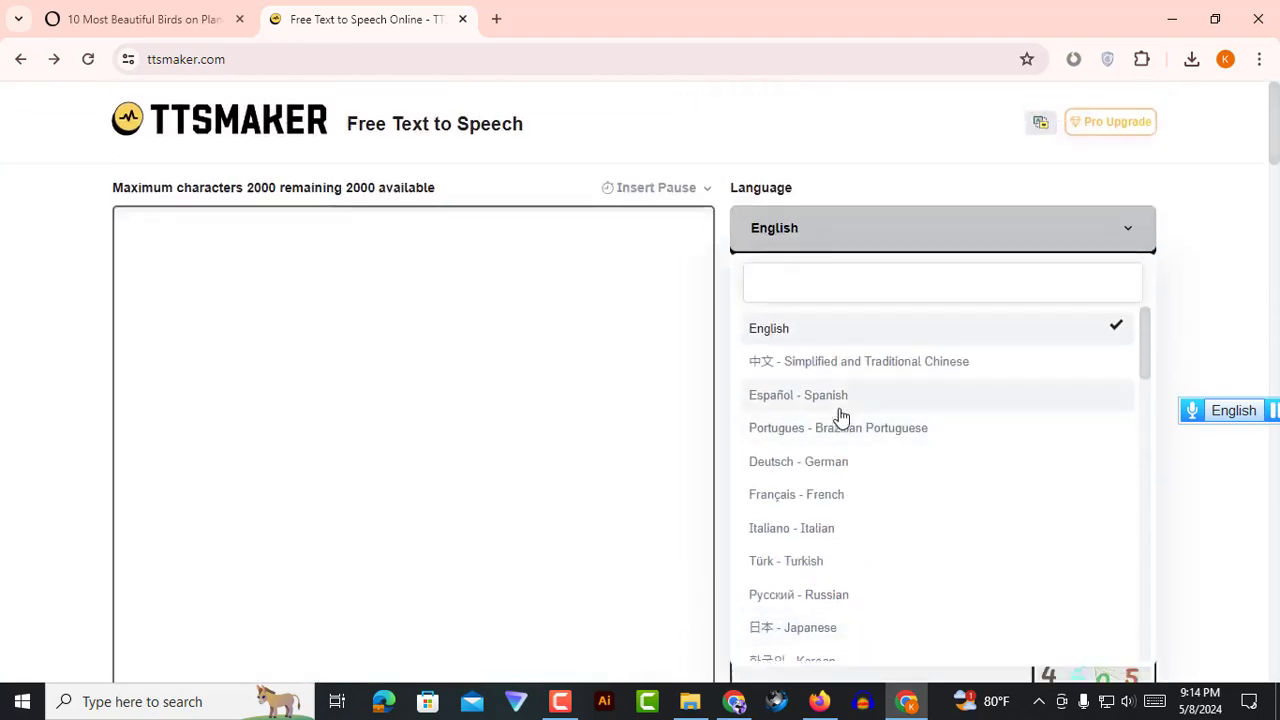
pyautogui.scroll(-9, 840, 450)
pyautogui.scroll(-10, 843, 450)
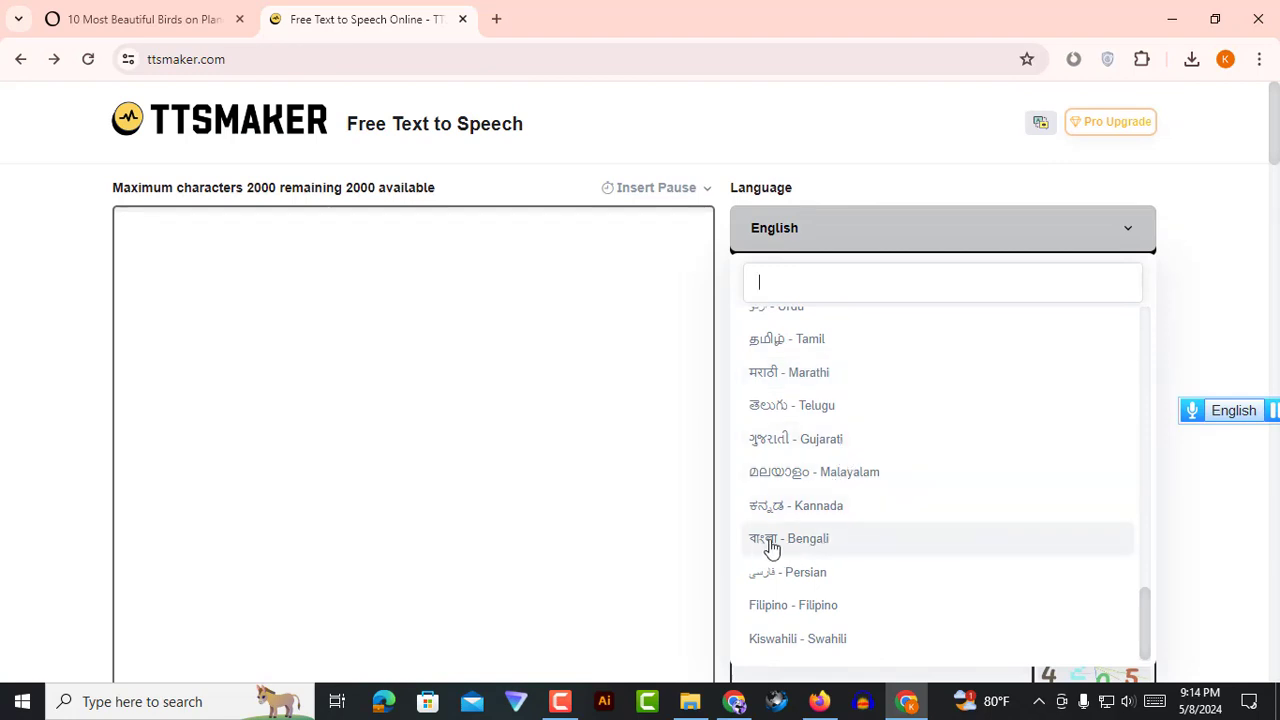
pyautogui.click(795, 543)
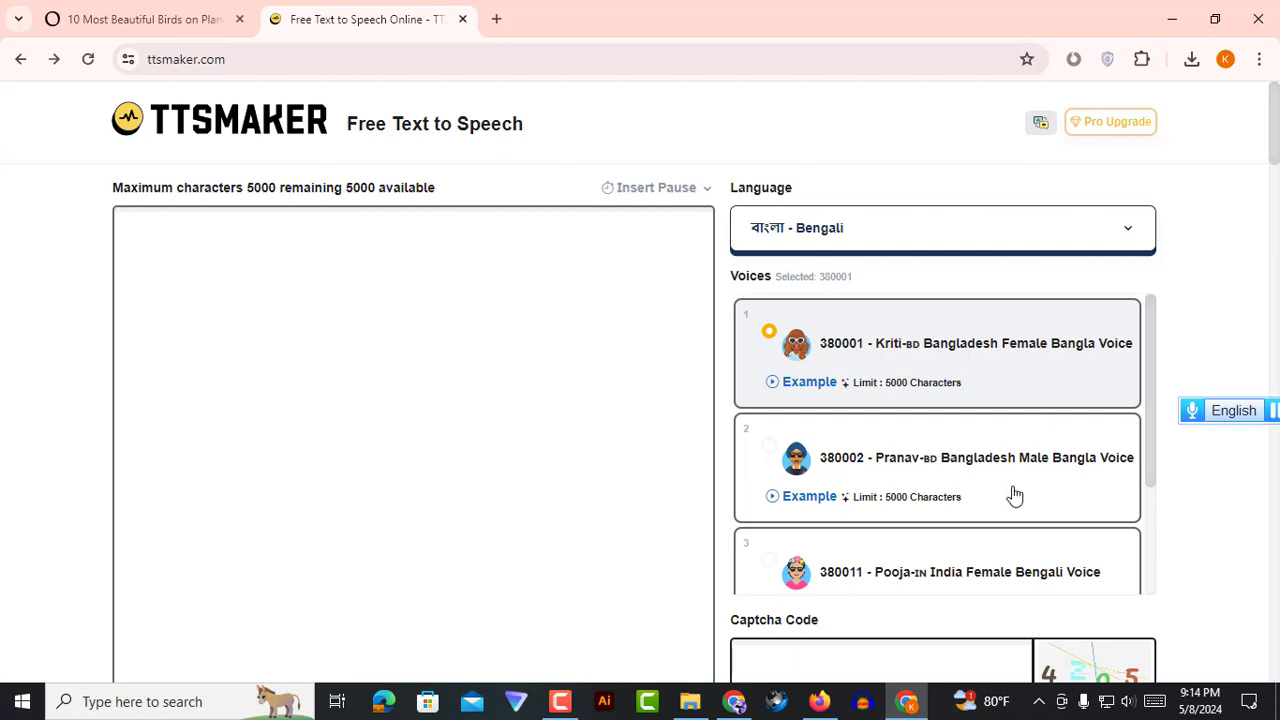
pyautogui.scroll(-2, 1012, 494)
pyautogui.scroll(-2, 979, 494)
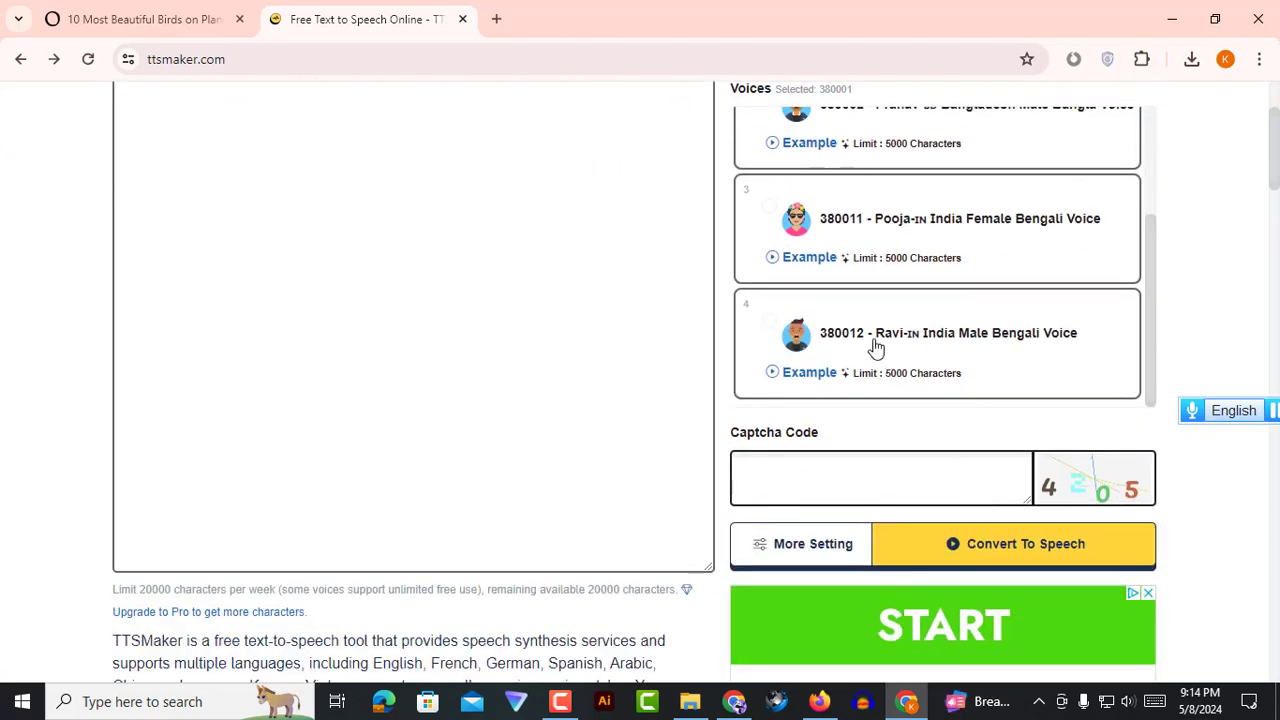
pyautogui.scroll(2, 831, 391)
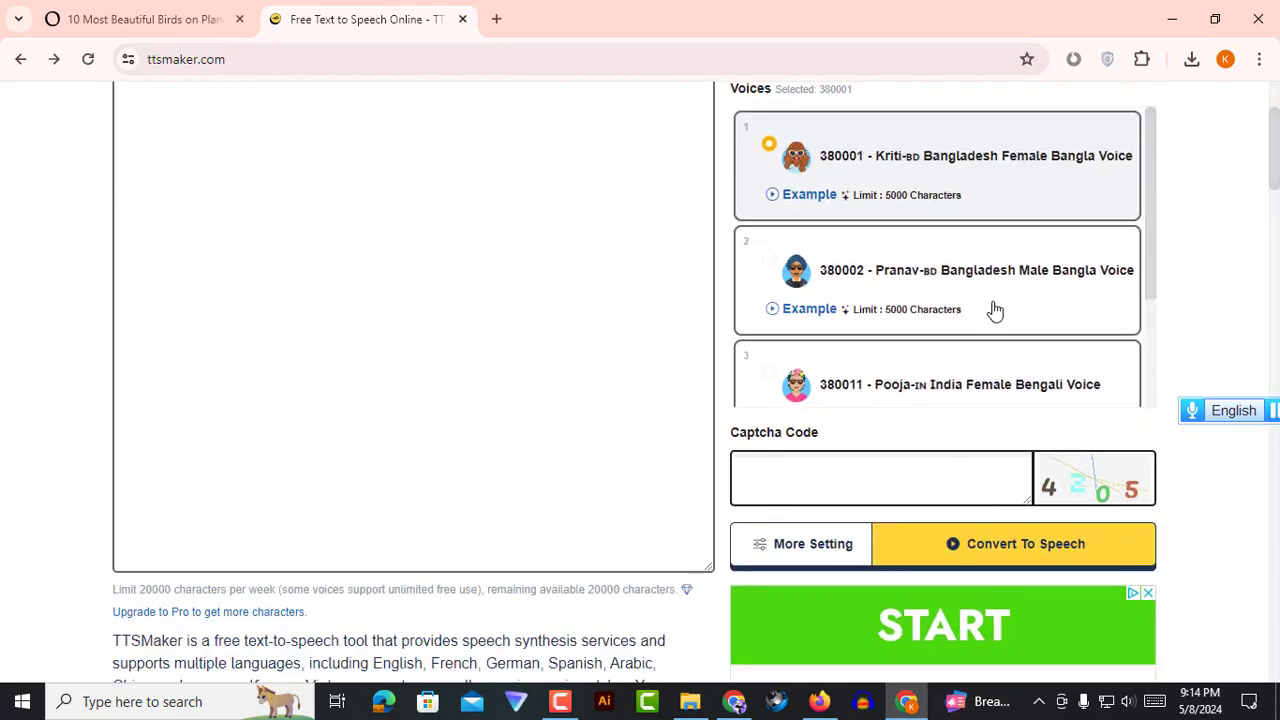
pyautogui.scroll(2, 834, 334)
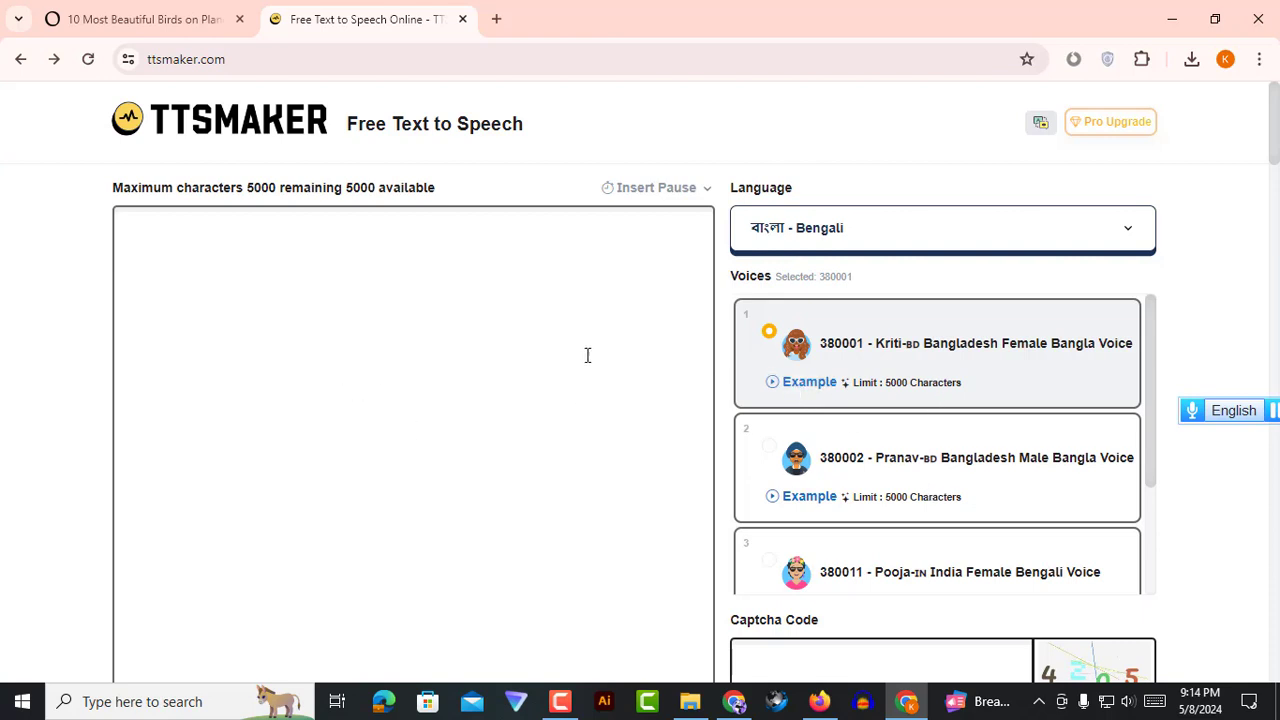
# Switch the speech language back to English
pyautogui.click(808, 248)
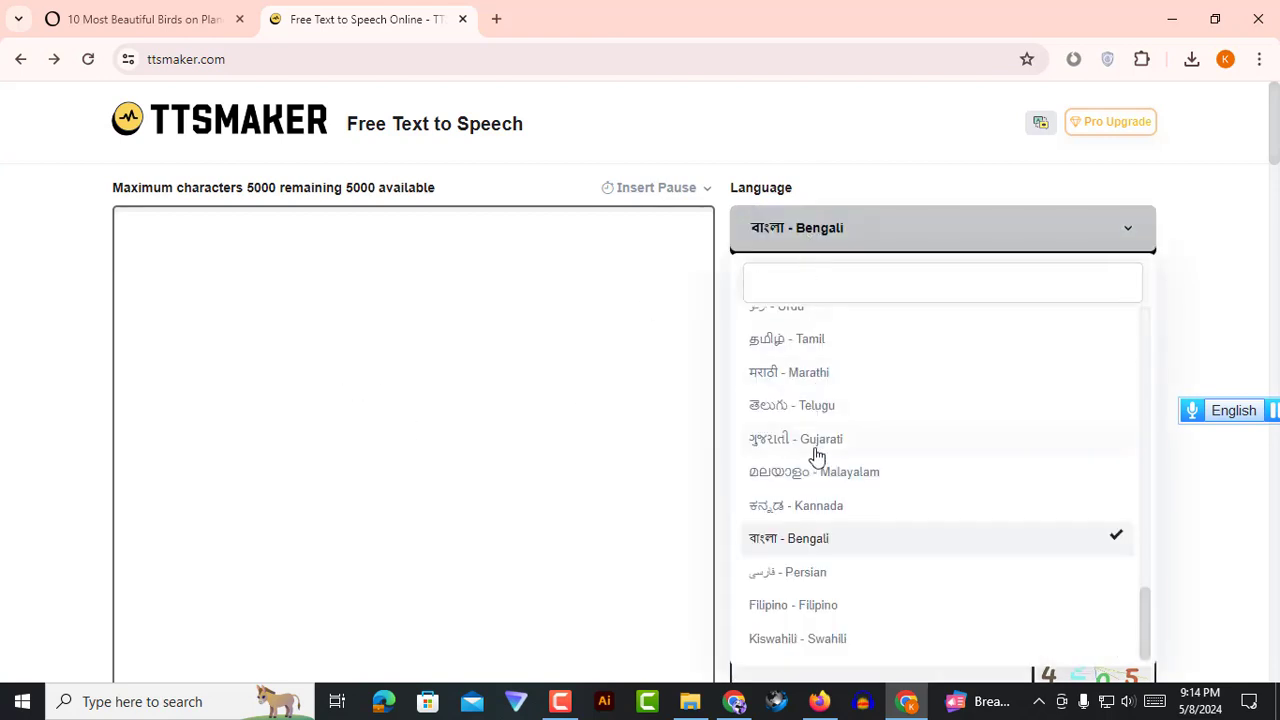
pyautogui.scroll(-2, 817, 460)
pyautogui.scroll(10, 817, 483)
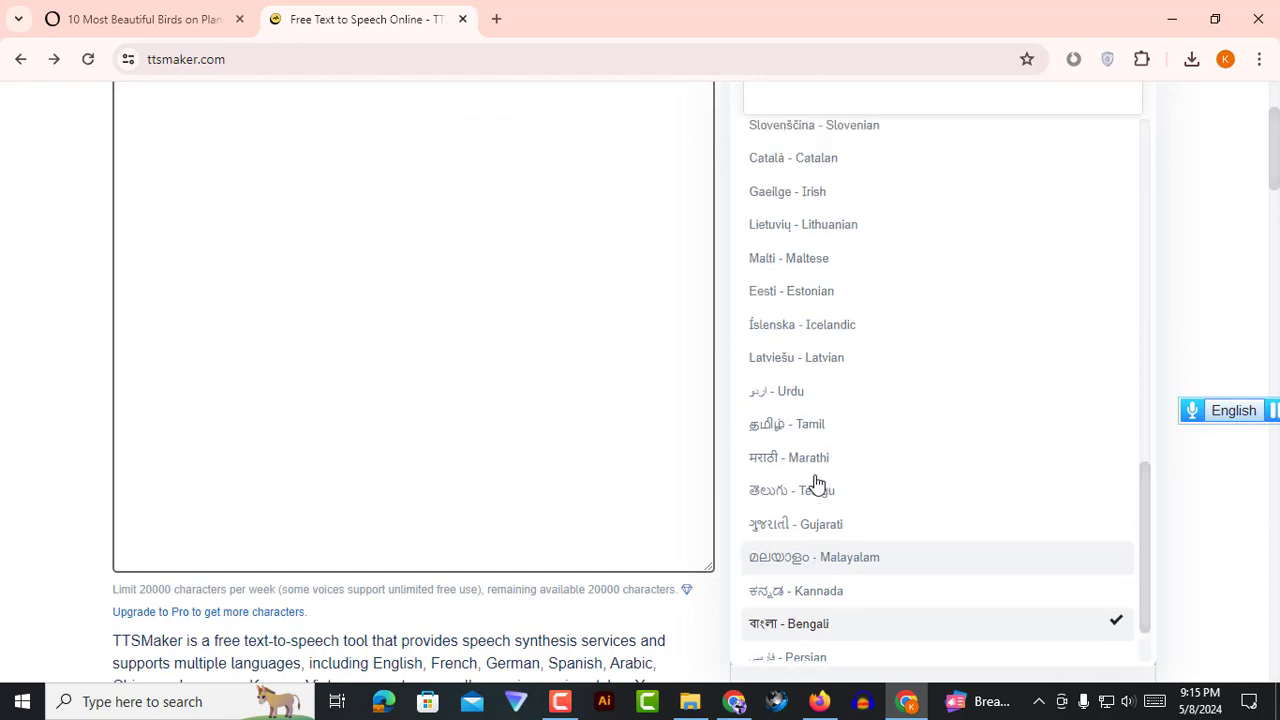
pyautogui.scroll(1, 817, 483)
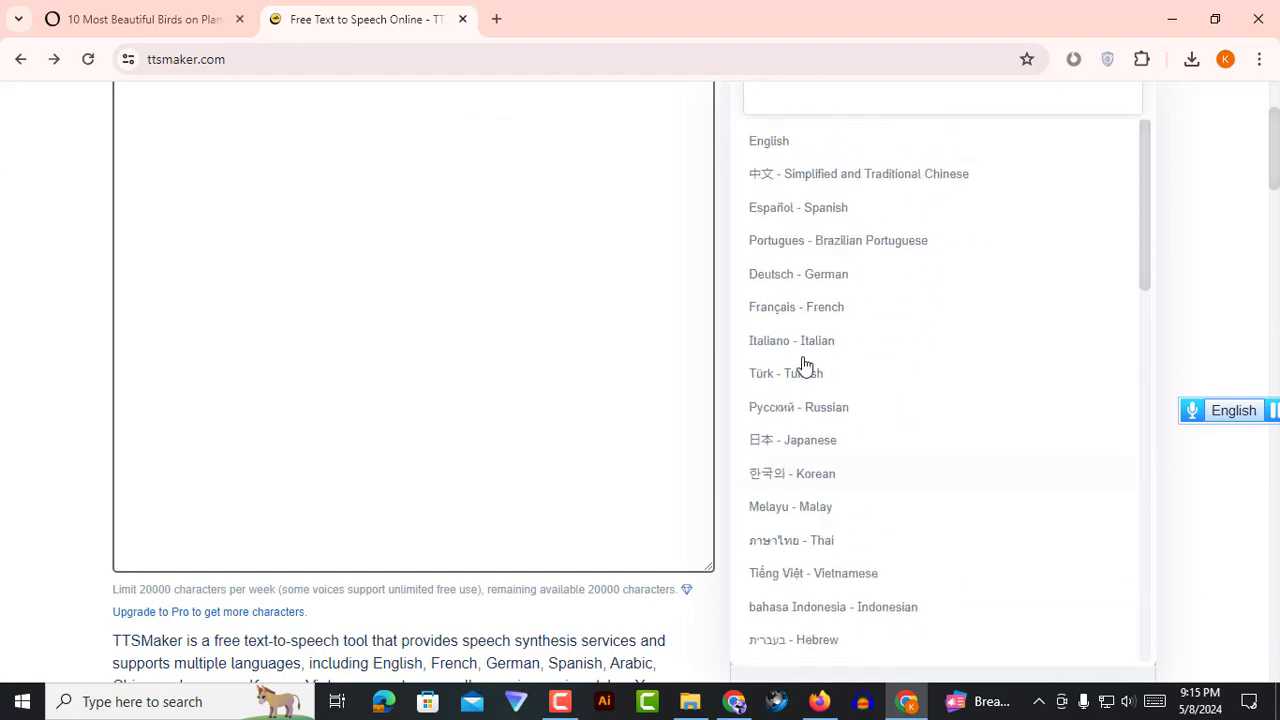
pyautogui.click(510, 391)
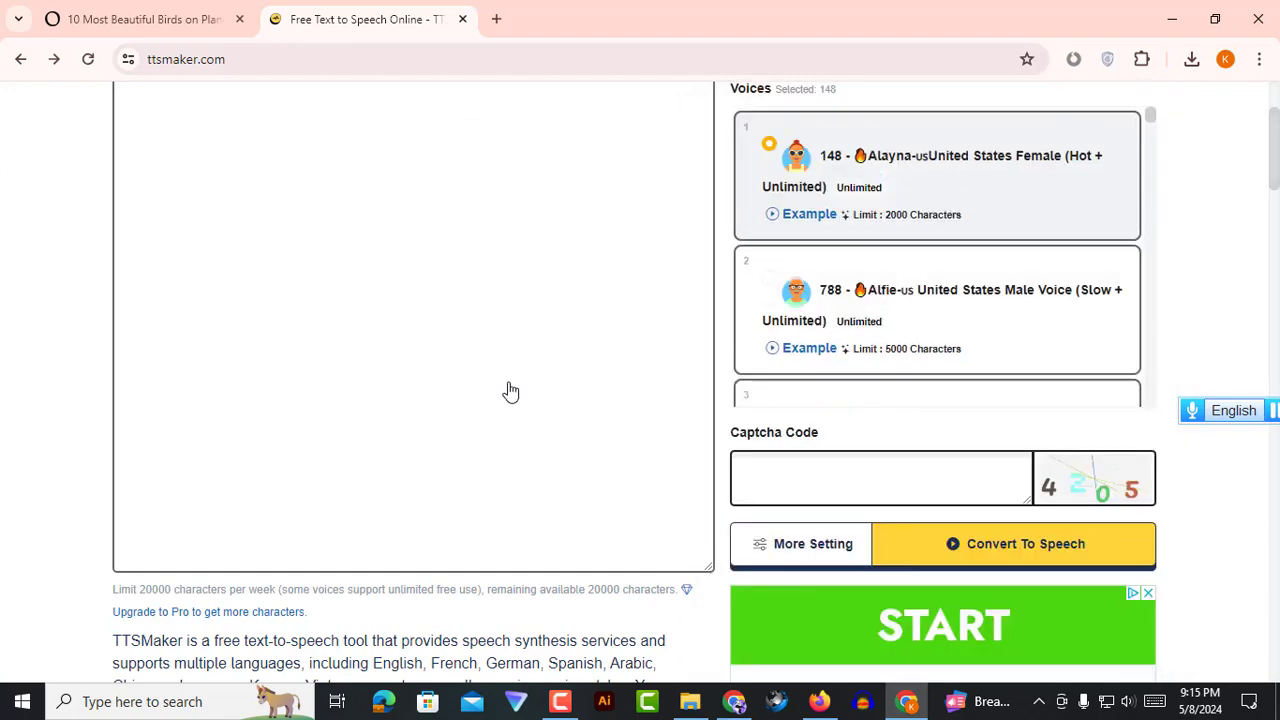
pyautogui.scroll(1, 551, 483)
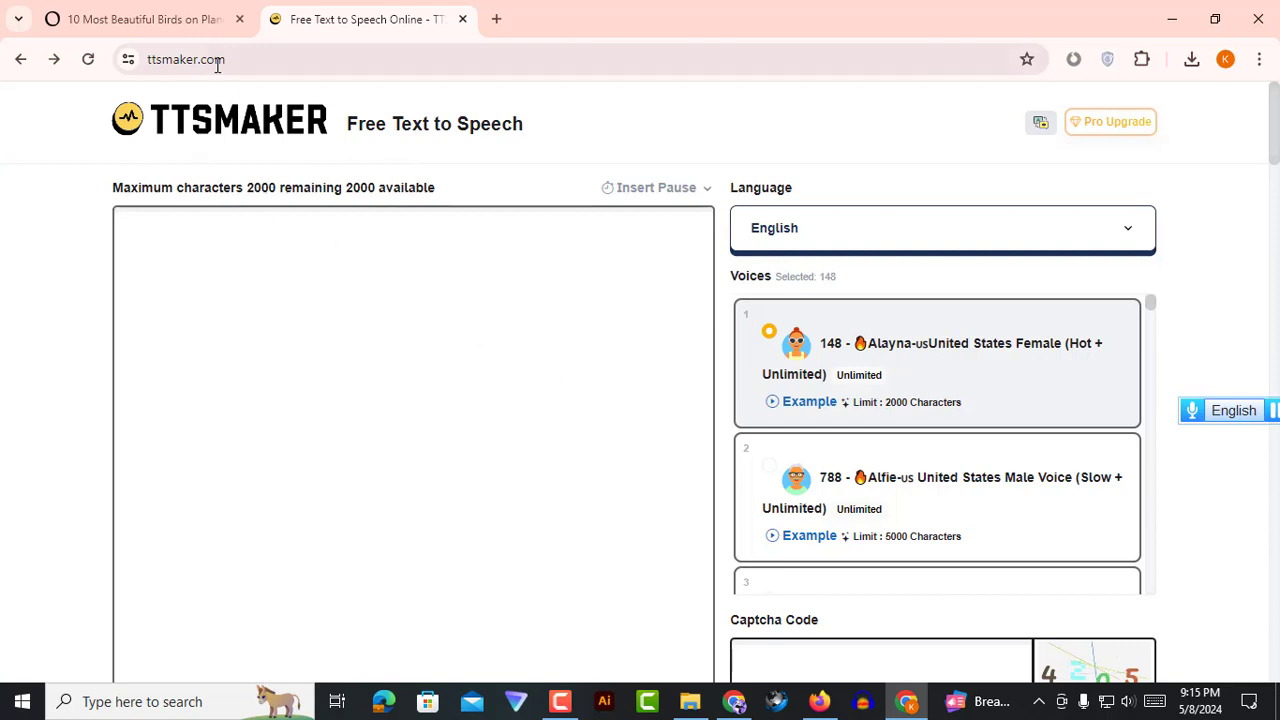
# Copy the three Taiwan blue magpie paragraphs from the open Owlcation article into the TTSMaker text box
pyautogui.click(177, 17)
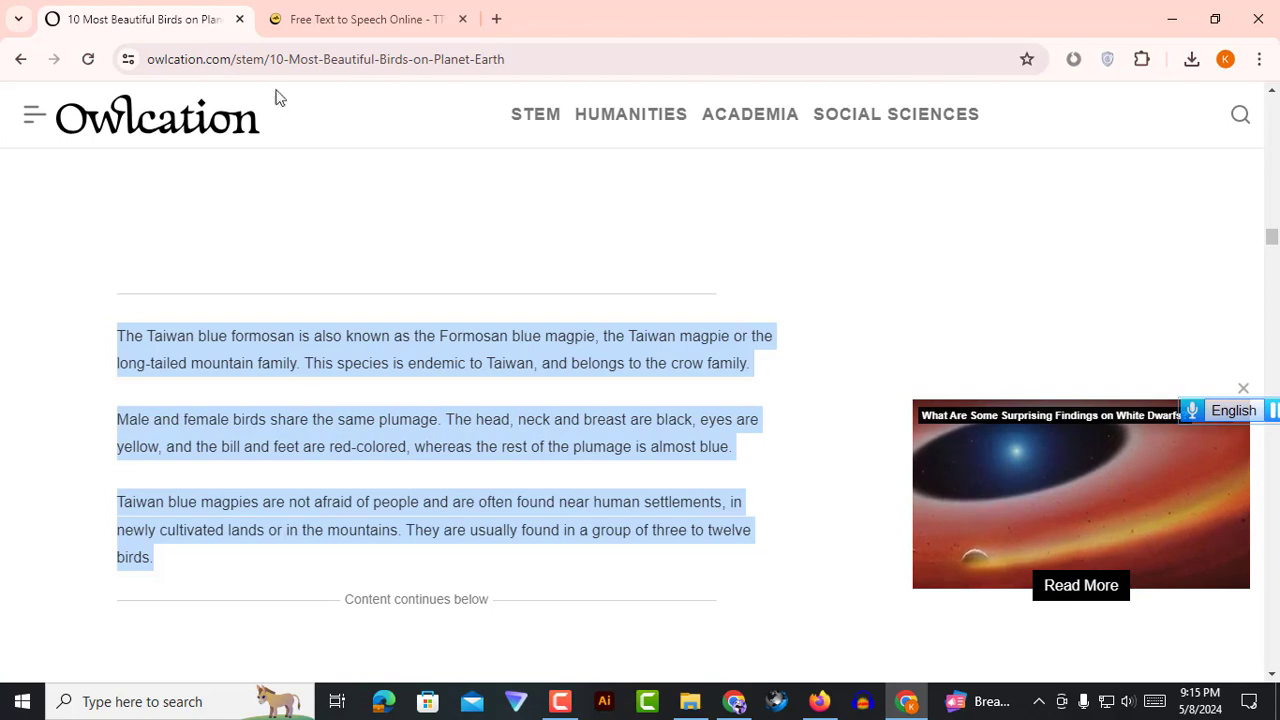
pyautogui.click(345, 18)
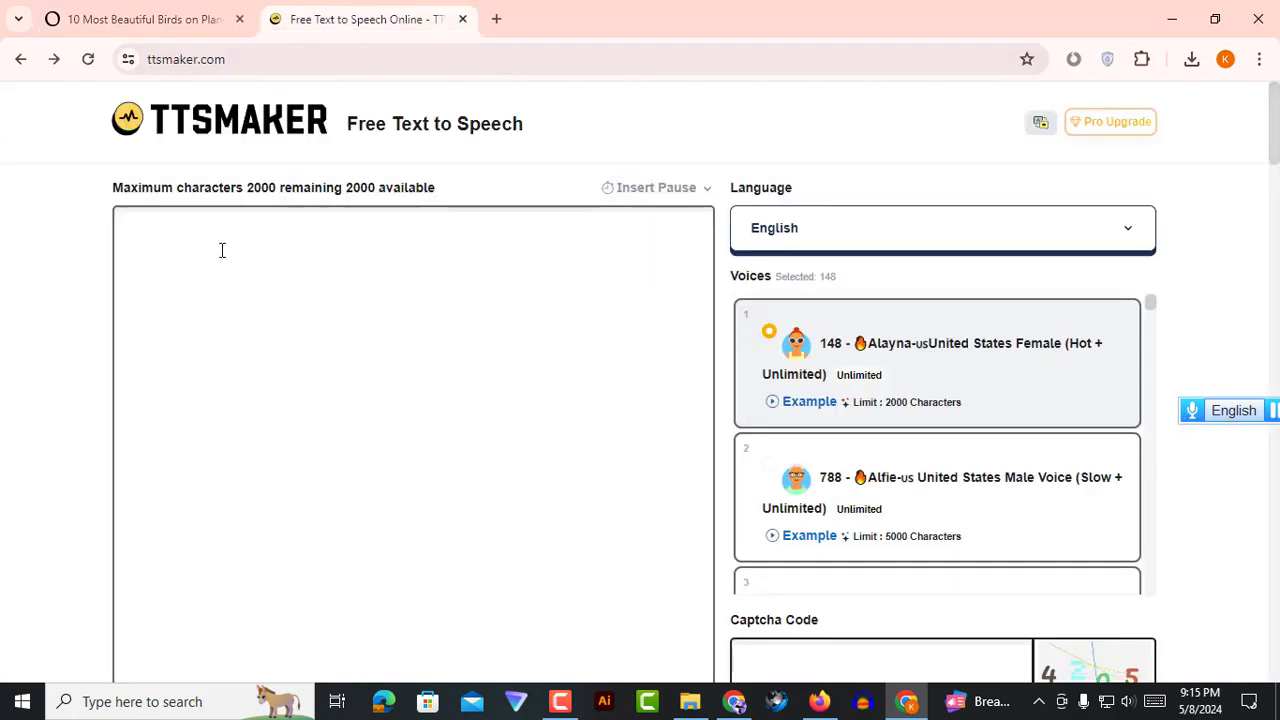
pyautogui.click(212, 272)
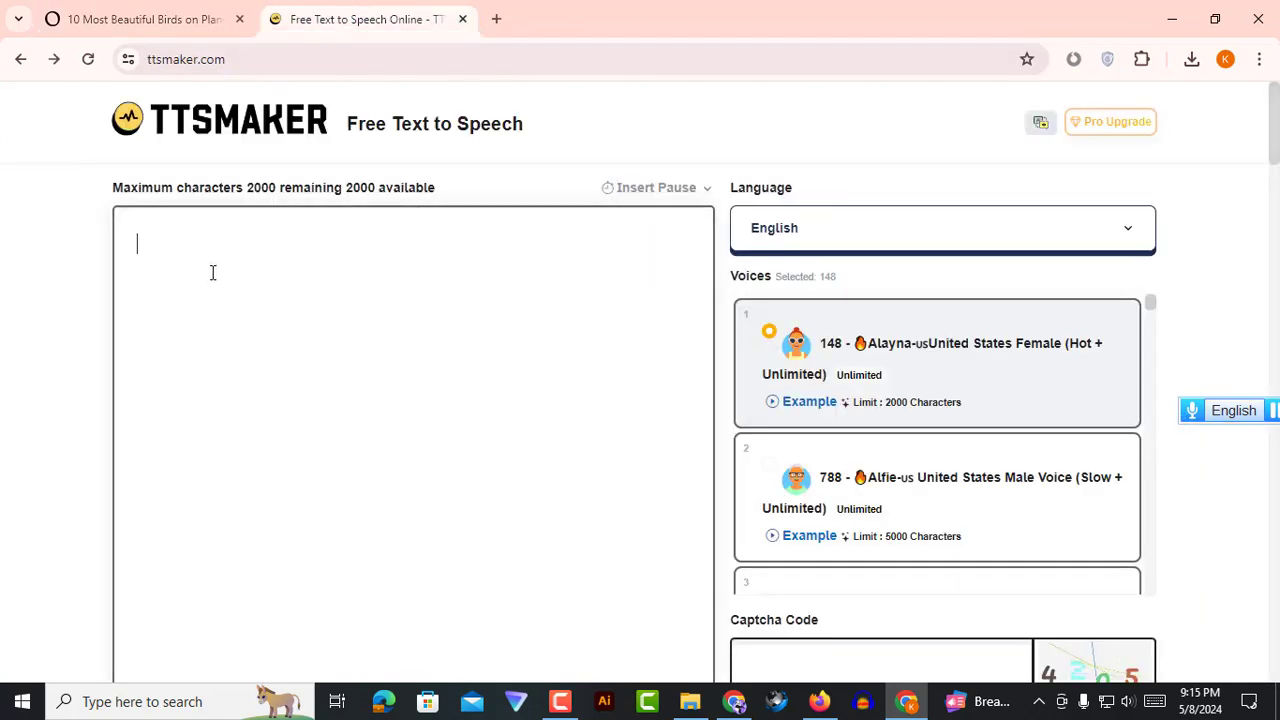
pyautogui.write('The Taiwan blue formosan is also known as the Formosan blue magpie, the Taiwan magpie or the long-tailed mountain family. This species is endemic to Taiwan, and belongs to the crow family.  Male and female birds share the same plumage. The head, neck and breast are black, eyes are yellow, and the bill and feet are red-colored, whereas the rest of the plumage is almost blue.  Taiwan blue magpies are not afraid of people and are often found near human settlements, in newly cultivated lands or in the mountains. They are usually found in a group of three to twelve birds.')
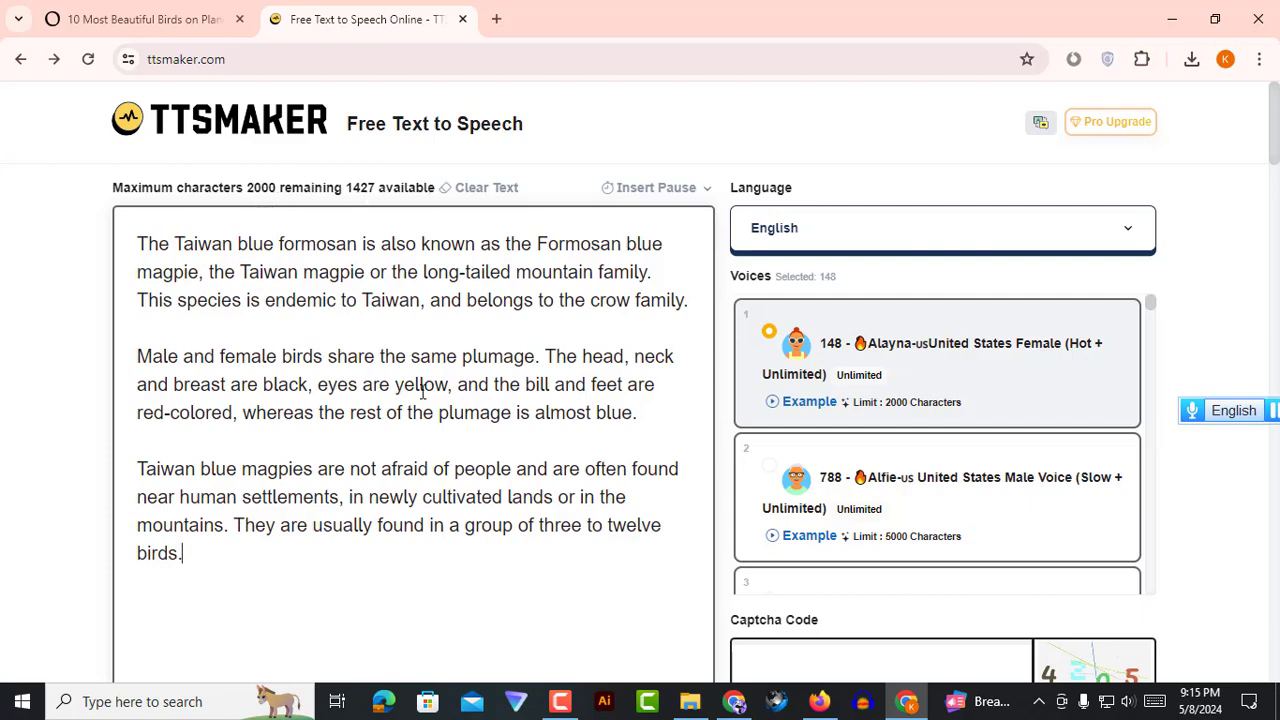
# Browse the English voices and select 1777 - Miles, United States Male Voice (V2 Multi-Emotion Version)
pyautogui.scroll(-2, 480, 541)
pyautogui.scroll(2, 491, 507)
pyautogui.scroll(-2, 990, 484)
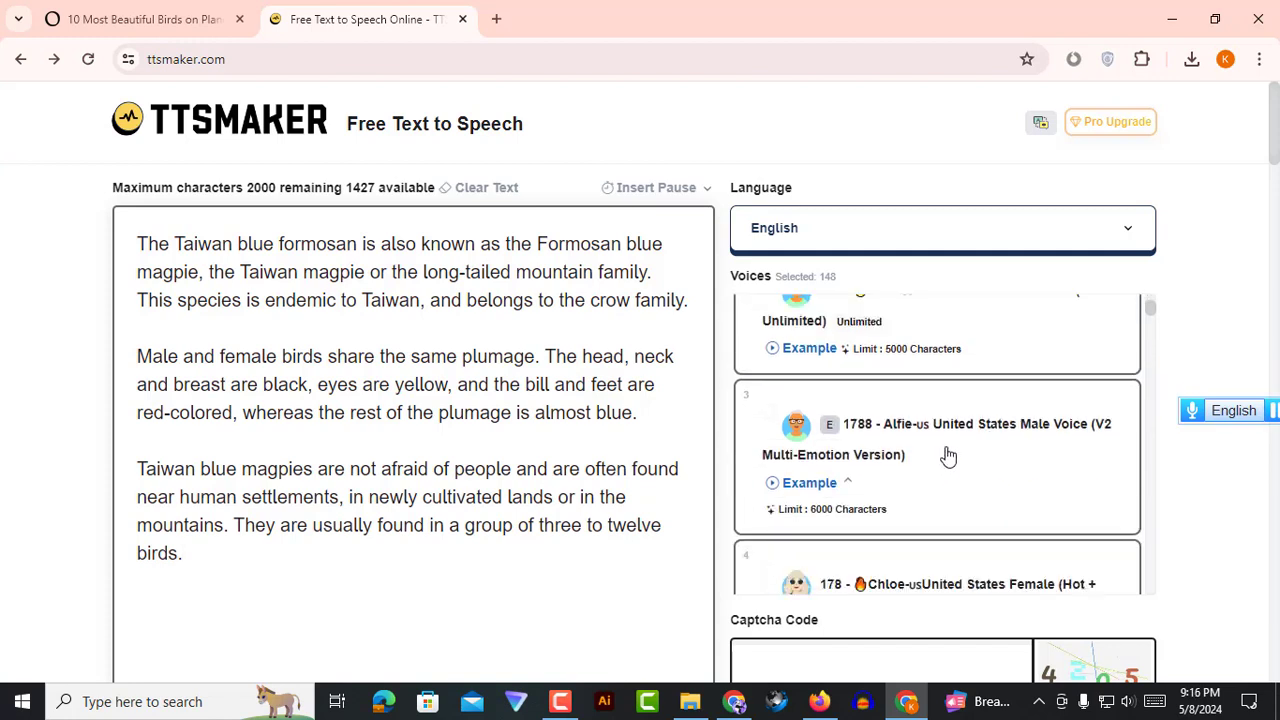
pyautogui.scroll(-2, 1000, 454)
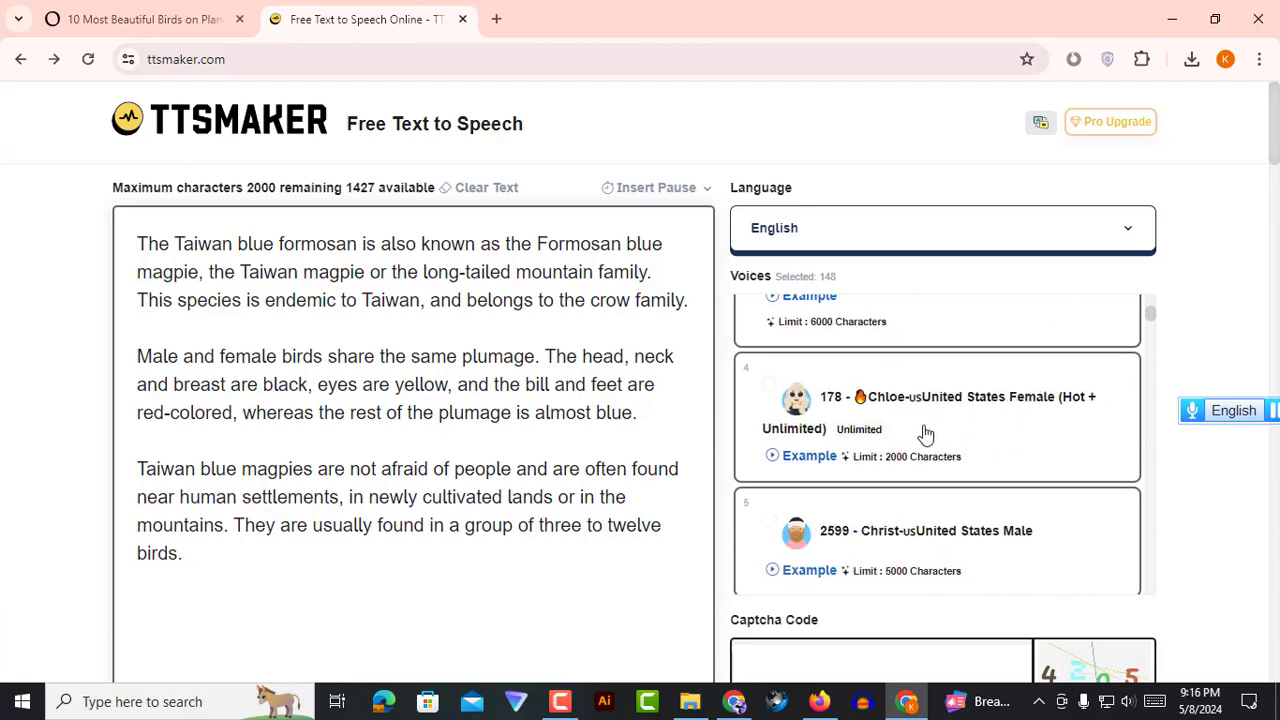
pyautogui.scroll(-2, 1026, 437)
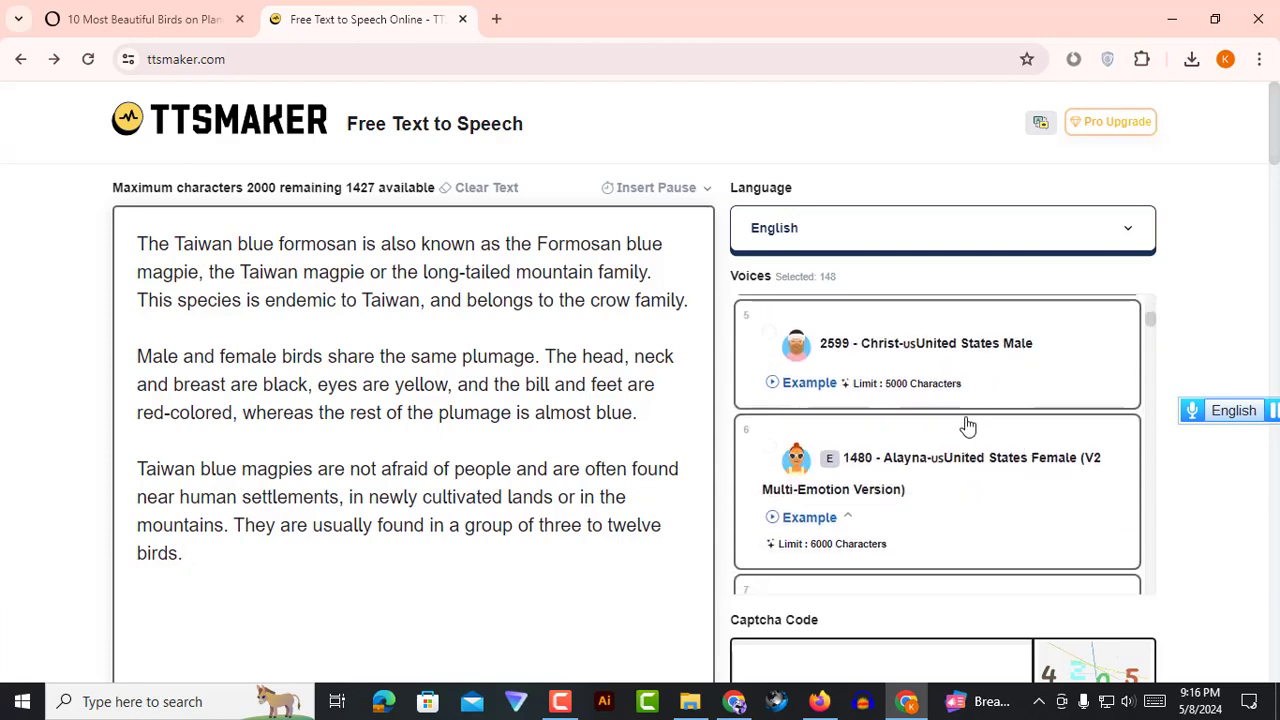
pyautogui.scroll(-2, 968, 427)
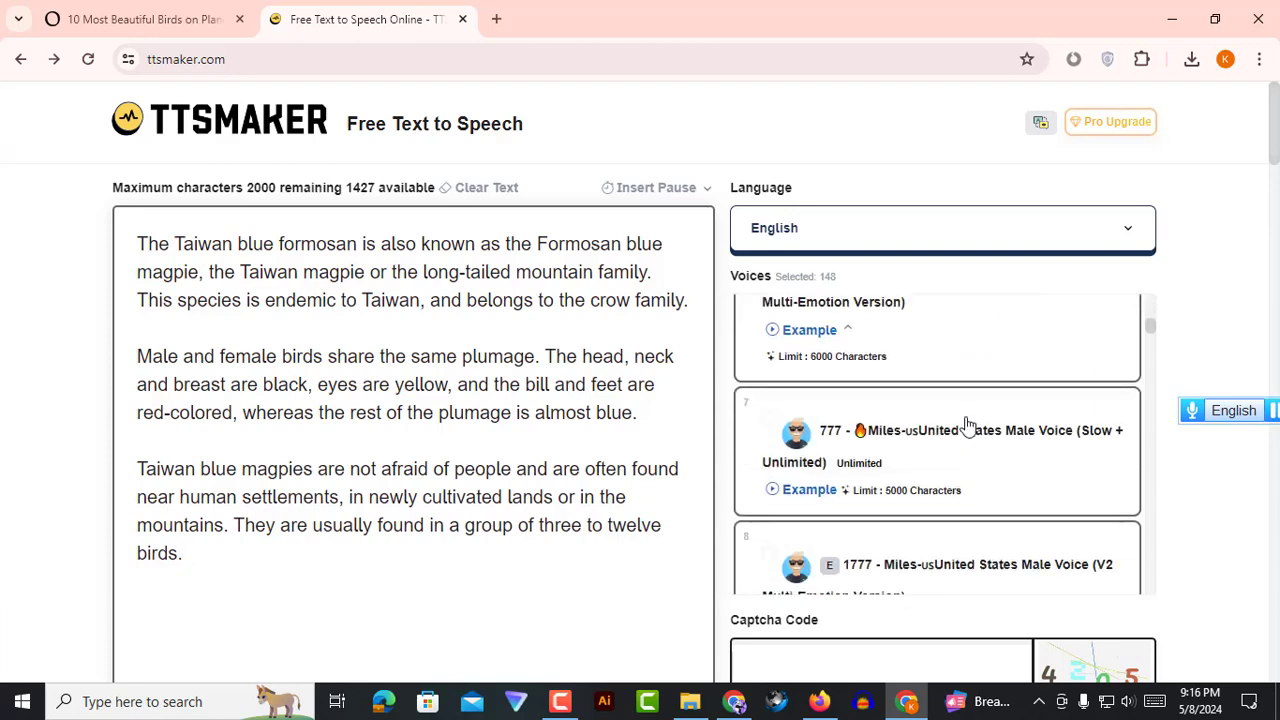
pyautogui.scroll(-2, 968, 427)
pyautogui.scroll(-5, 966, 429)
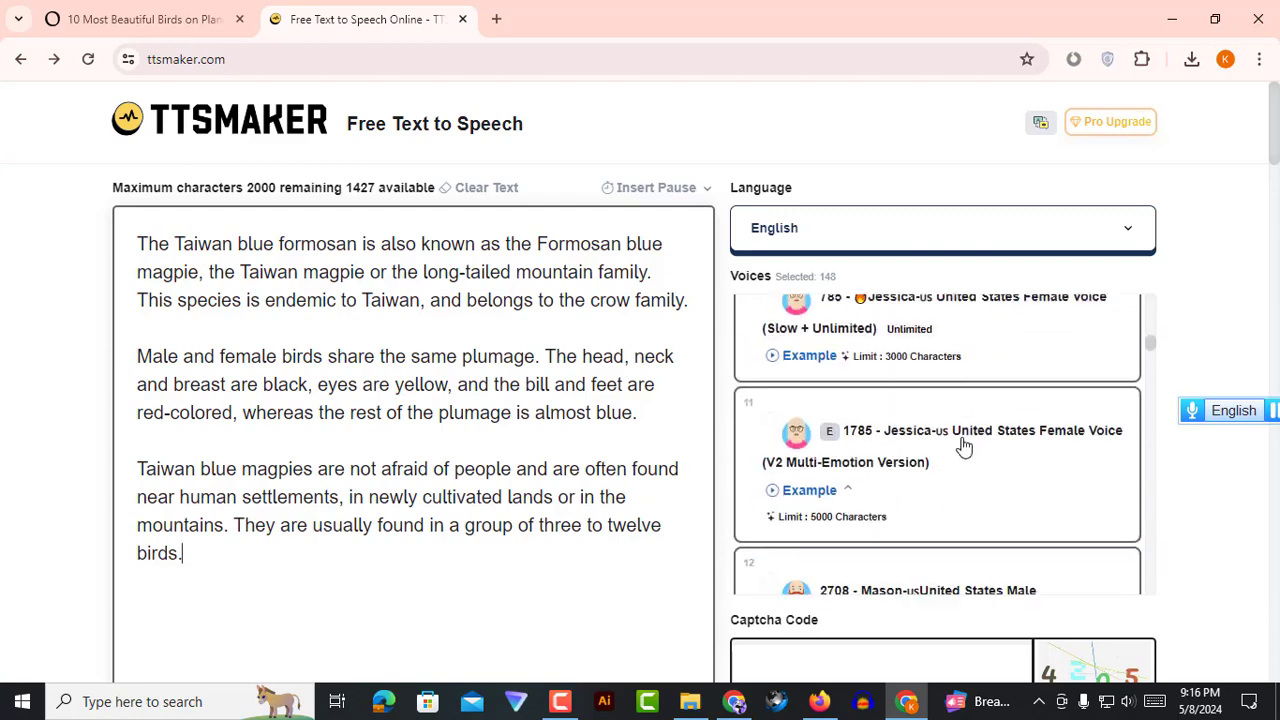
pyautogui.scroll(-2, 965, 446)
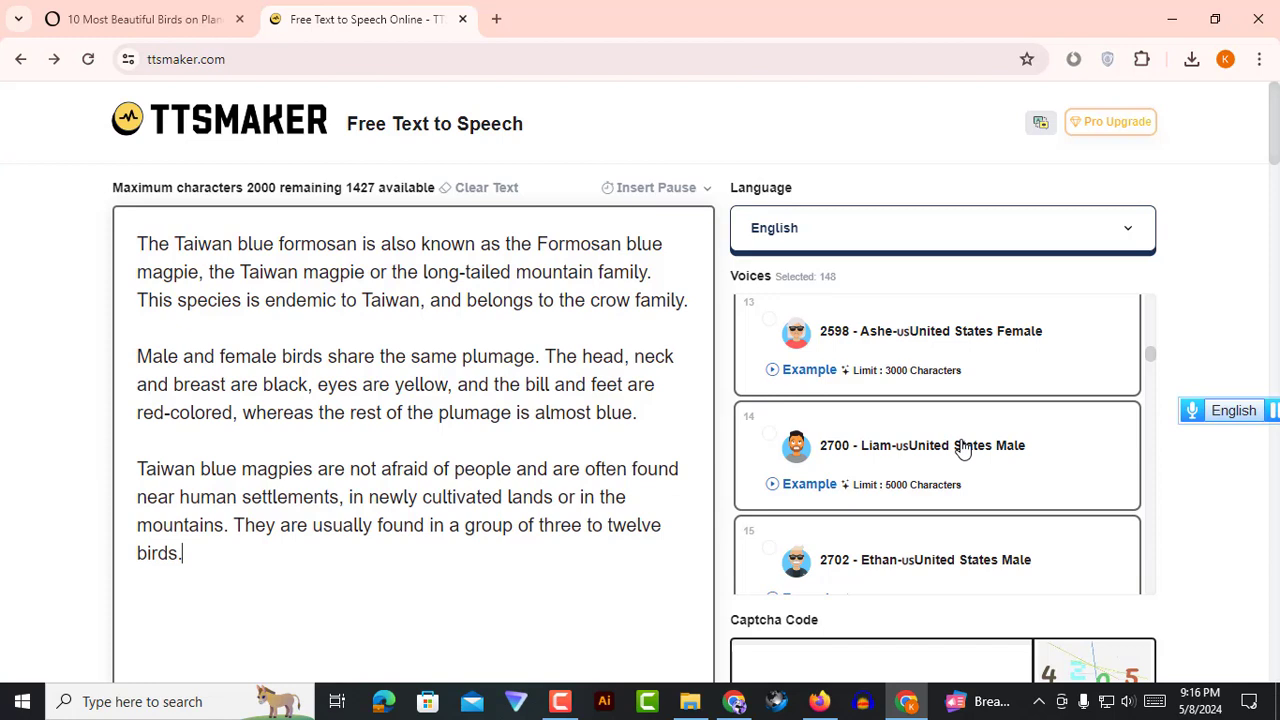
pyautogui.scroll(-2, 962, 450)
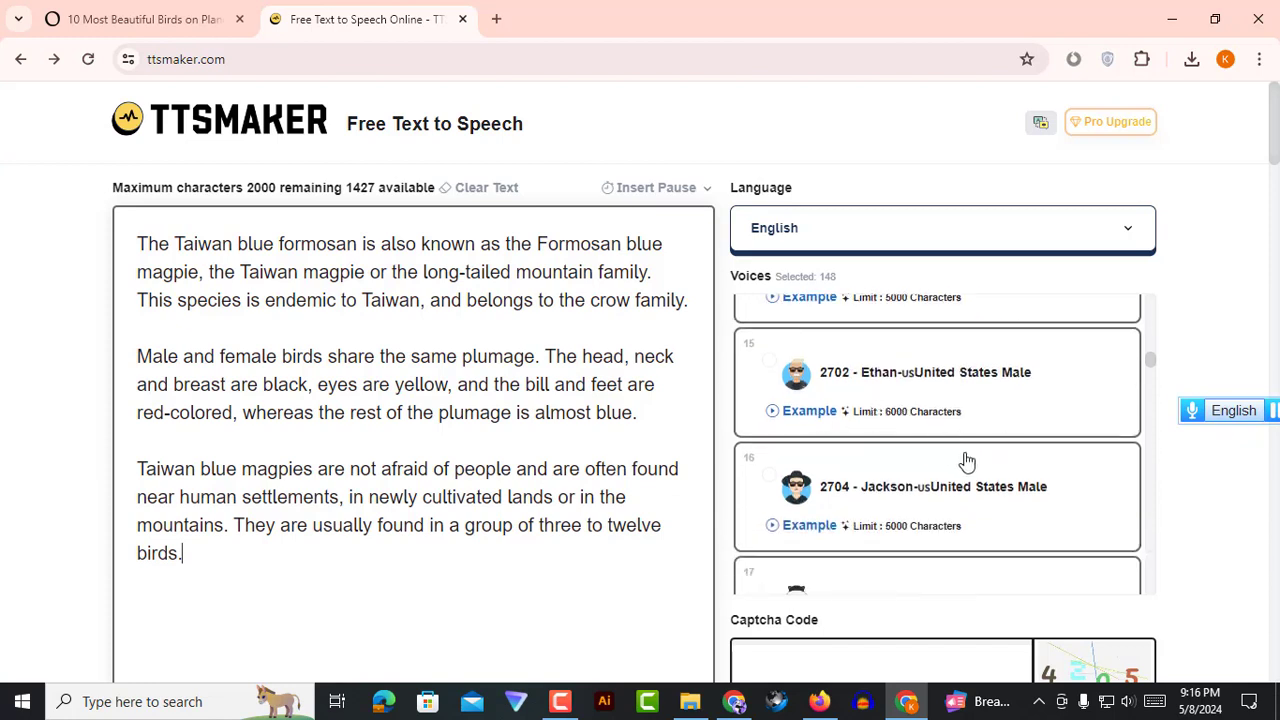
pyautogui.scroll(-4, 970, 443)
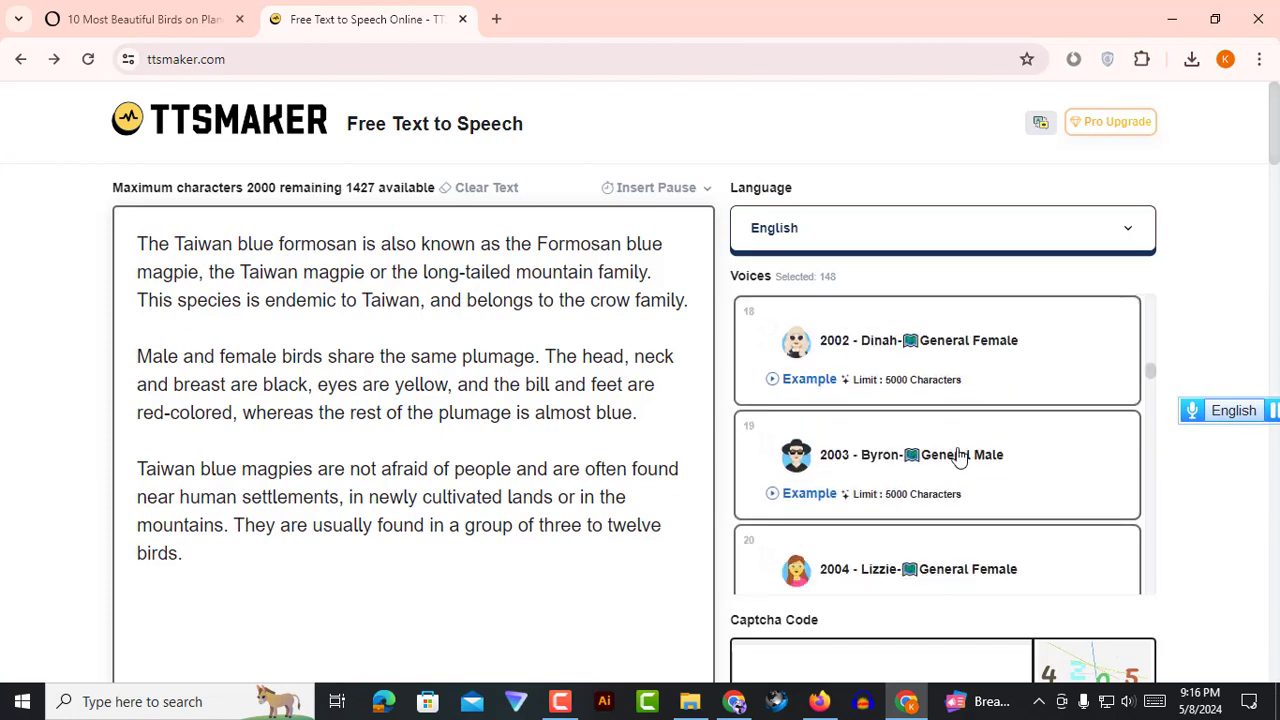
pyautogui.scroll(-2, 958, 458)
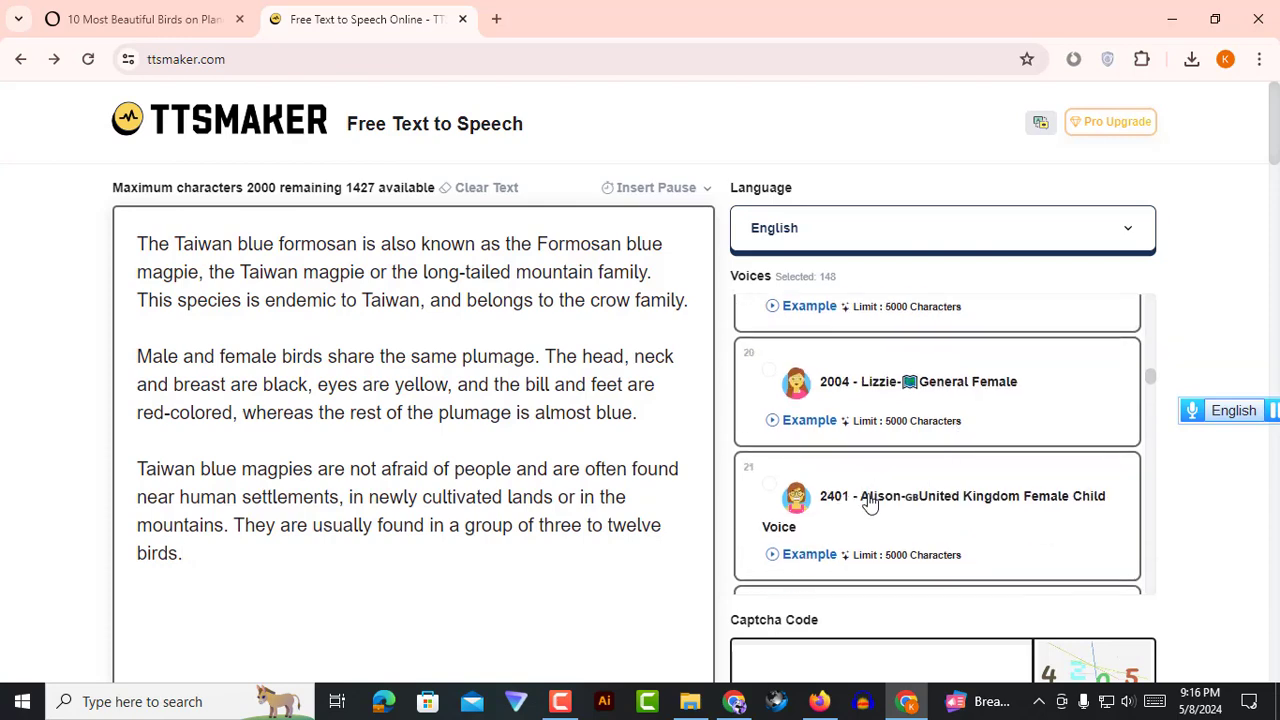
pyautogui.scroll(-4, 927, 494)
pyautogui.scroll(15, 927, 494)
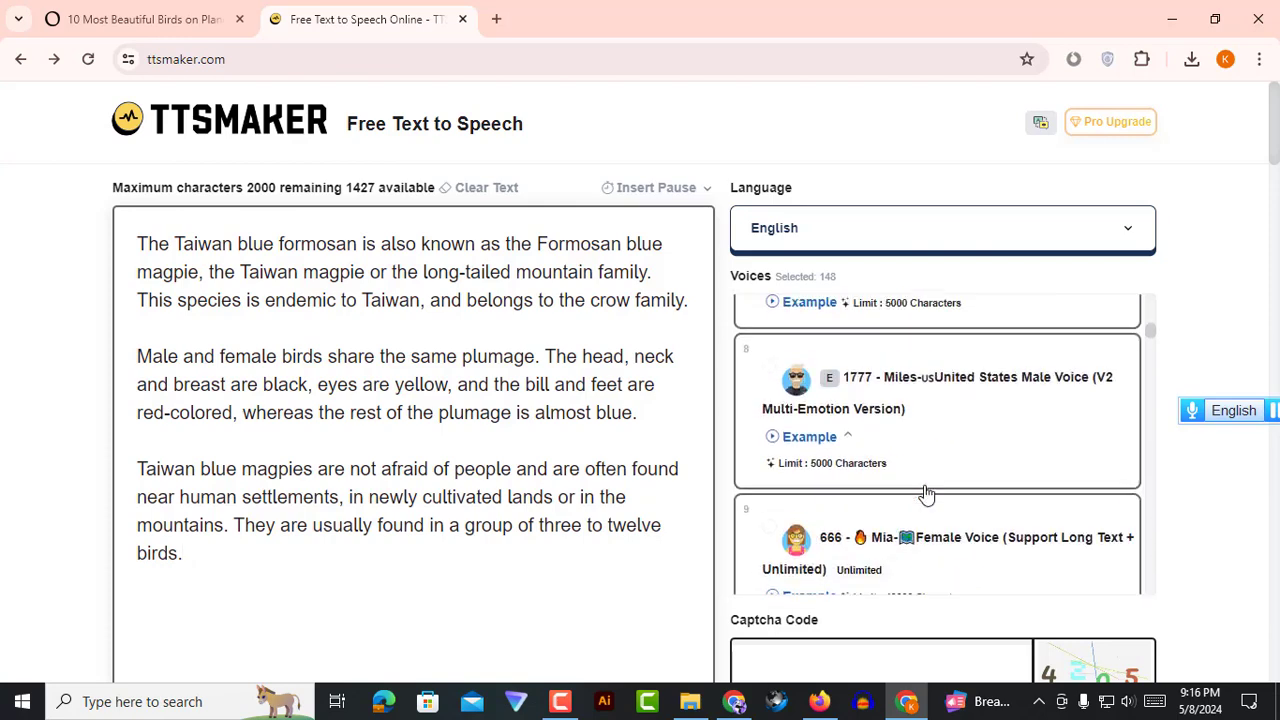
pyautogui.click(997, 397)
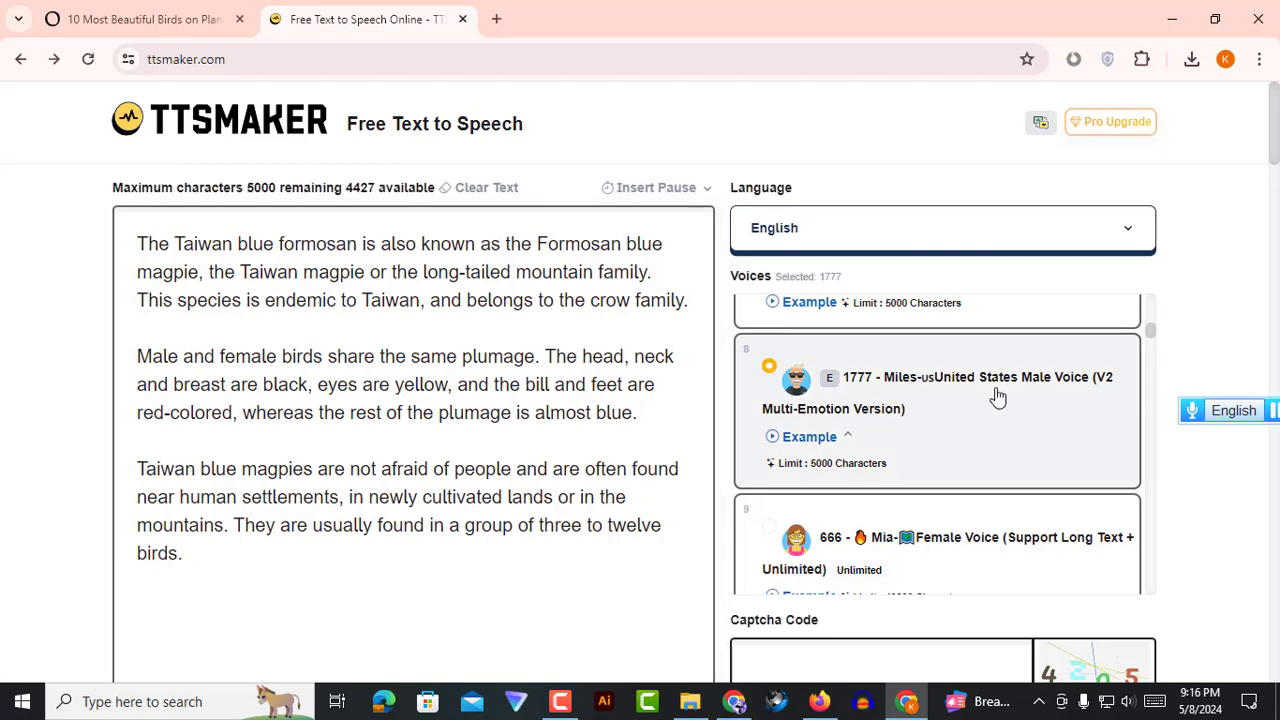
# Fill in the captcha code field with the digits shown in the adjacent image
pyautogui.scroll(-3, 630, 434)
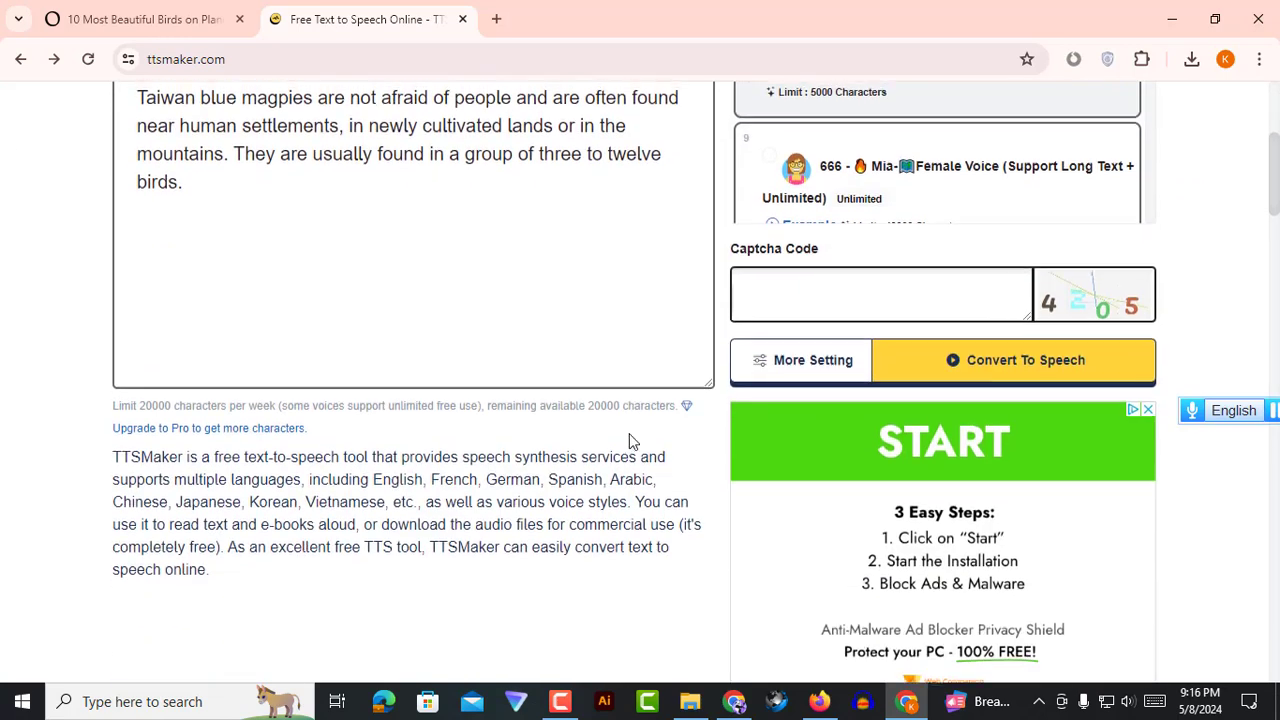
pyautogui.scroll(1, 629, 433)
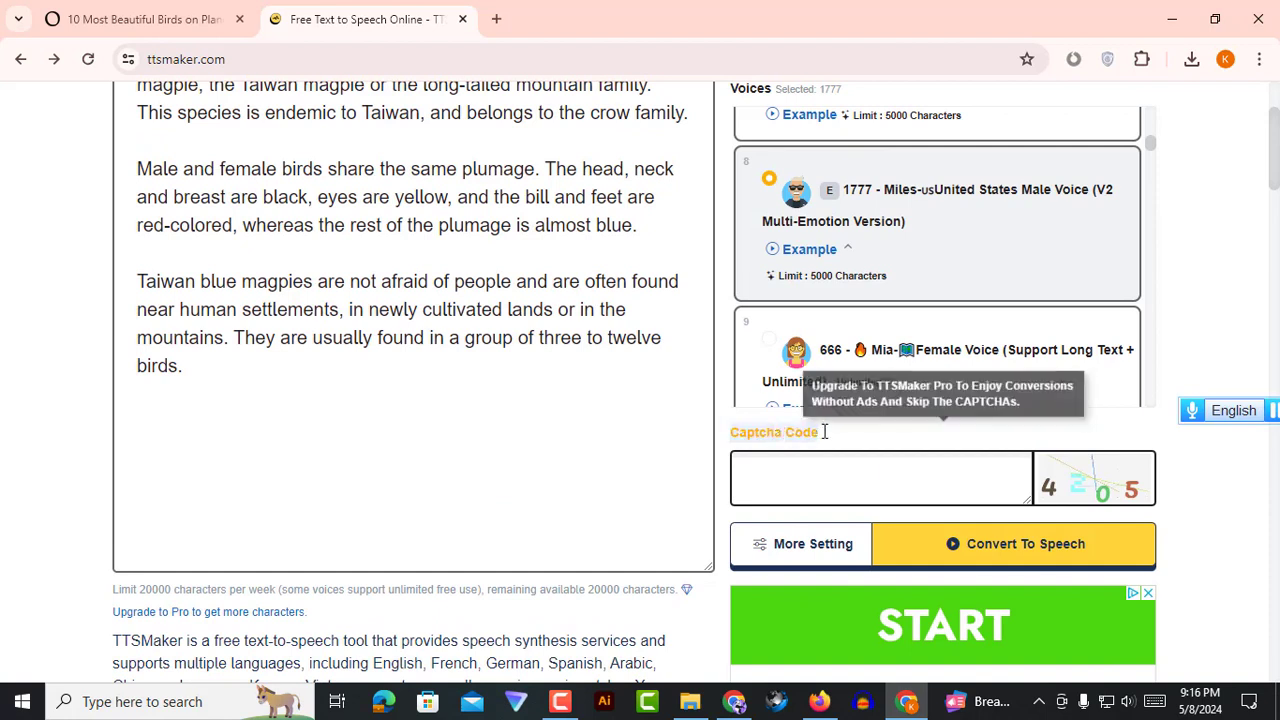
pyautogui.click(663, 497)
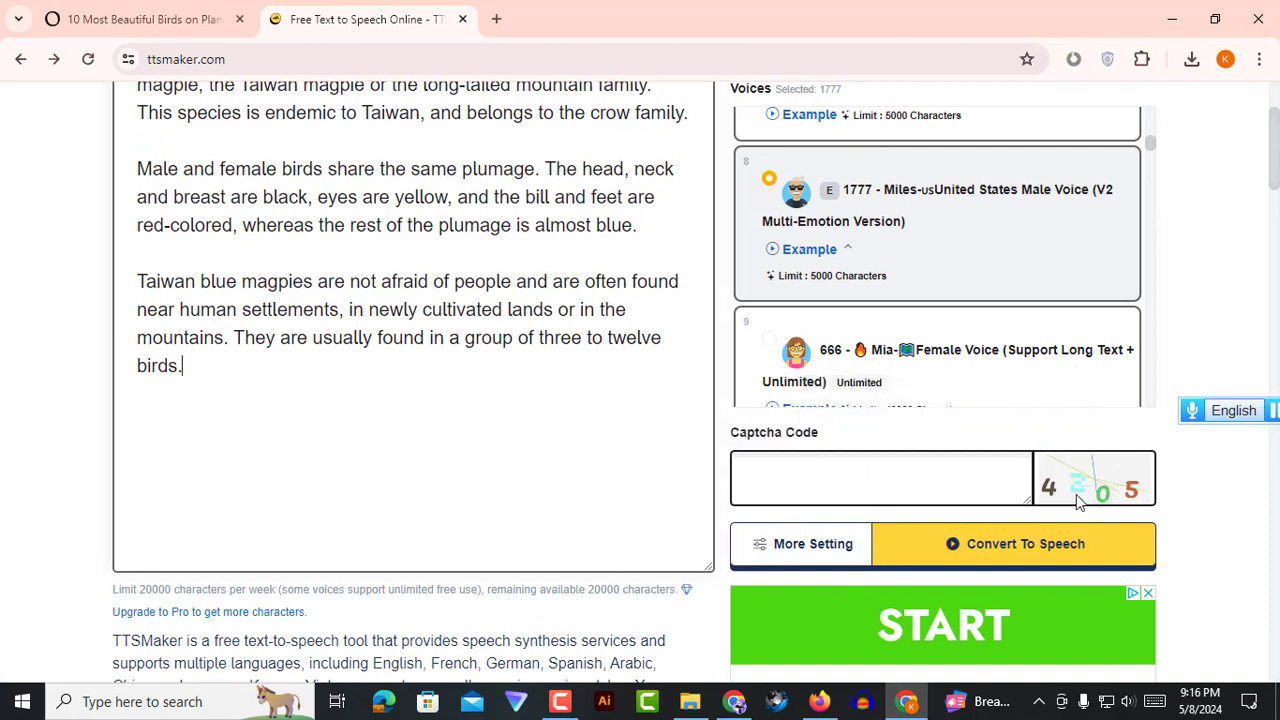
pyautogui.click(907, 494)
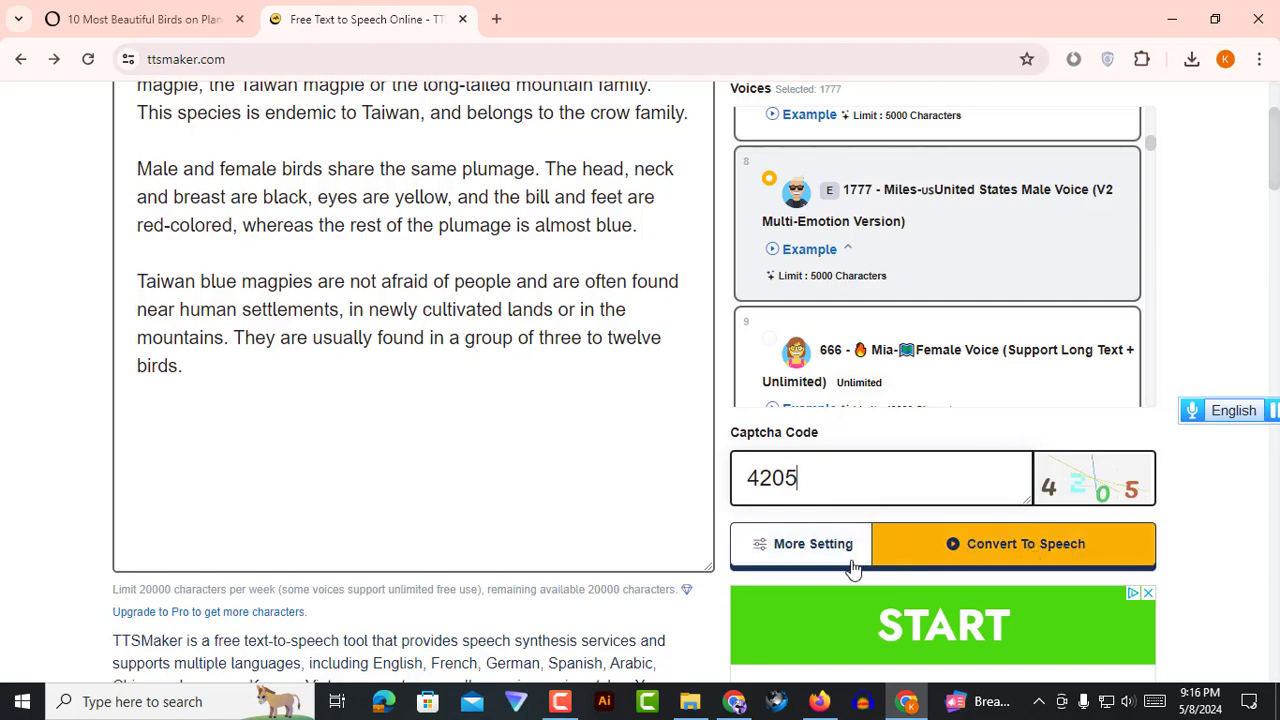
# Open the additional conversion settings and review listen mode, background music, audio format, quality, speed, volume, pitch, pause and emotion options
pyautogui.click(813, 560)
pyautogui.scroll(-2, 820, 565)
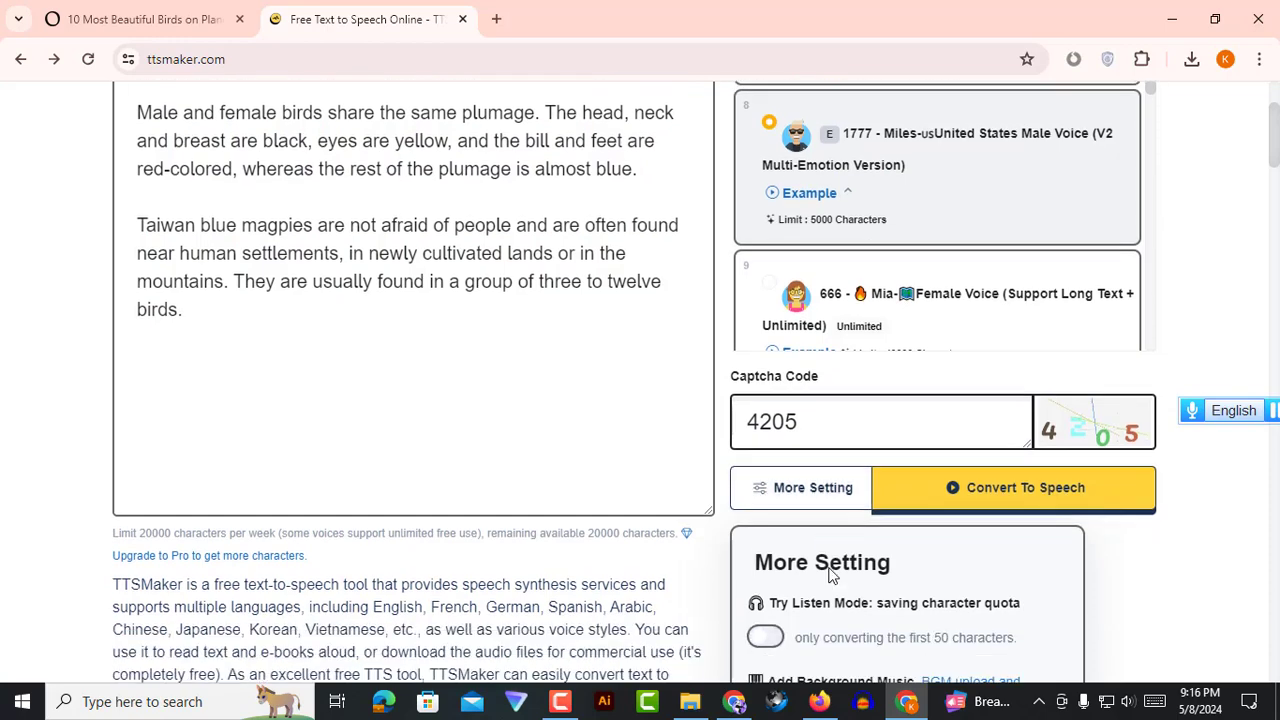
pyautogui.scroll(-2, 864, 530)
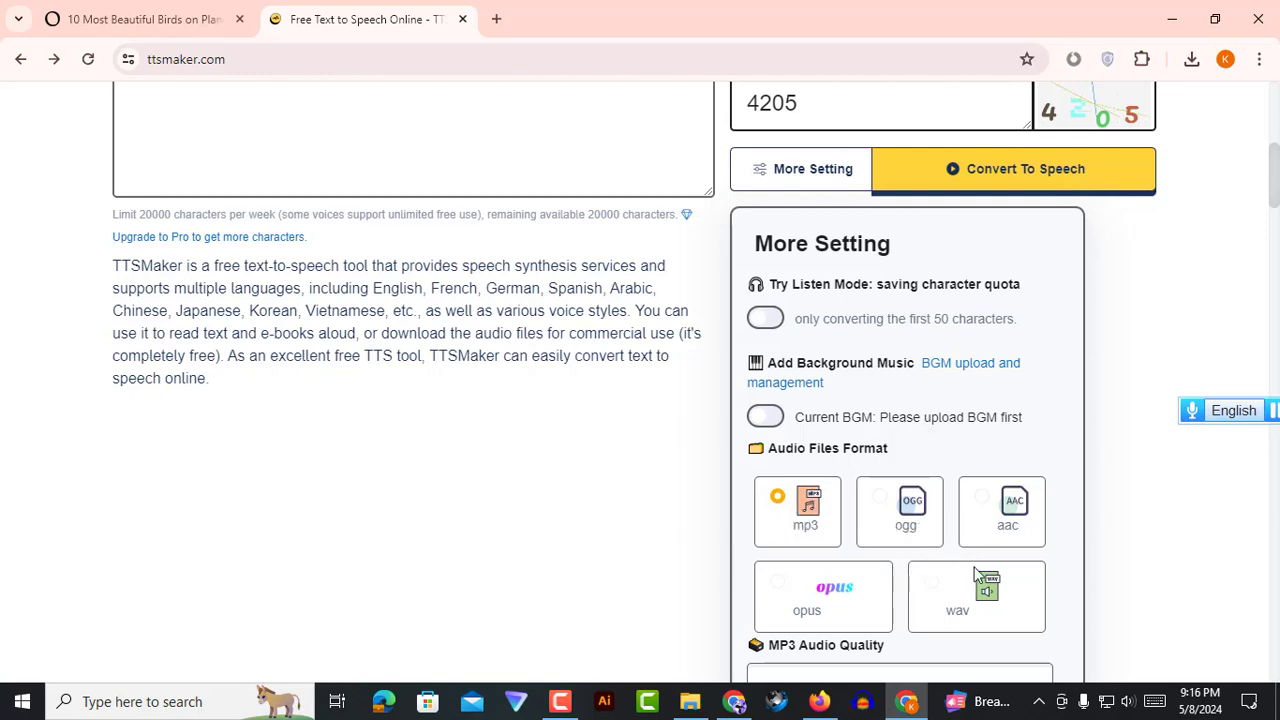
pyautogui.scroll(-2, 880, 550)
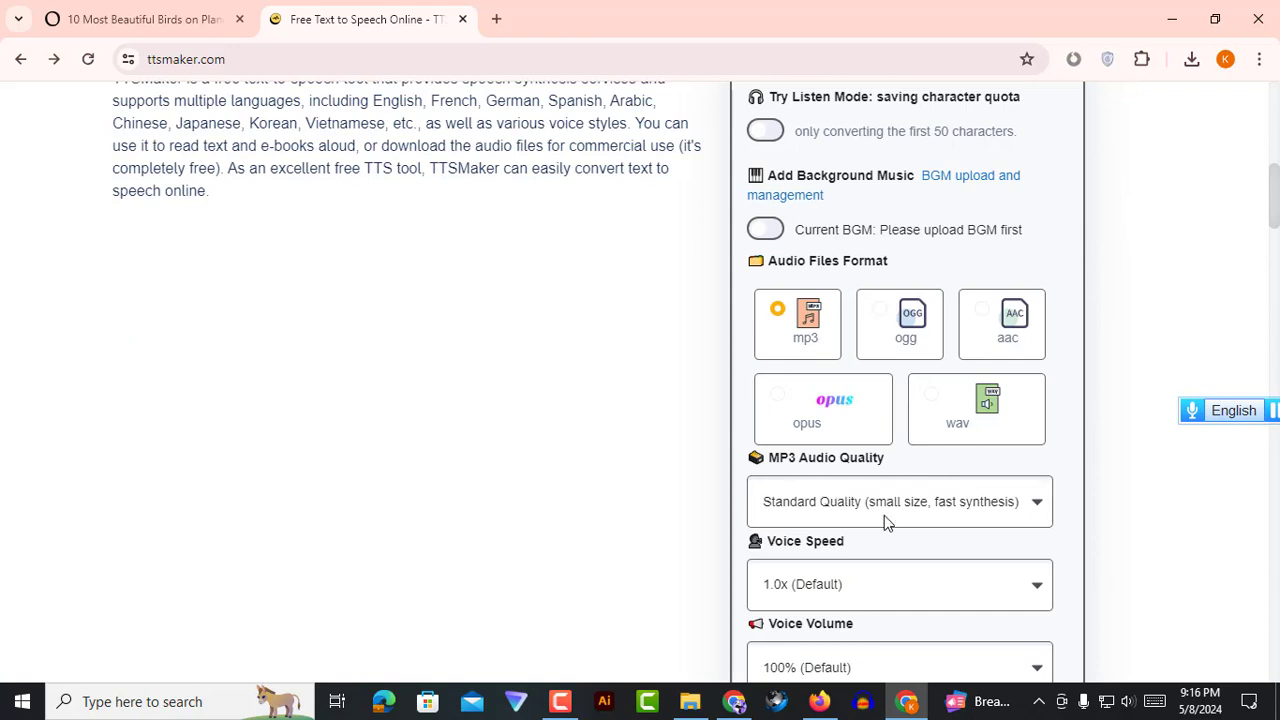
pyautogui.scroll(-2, 886, 523)
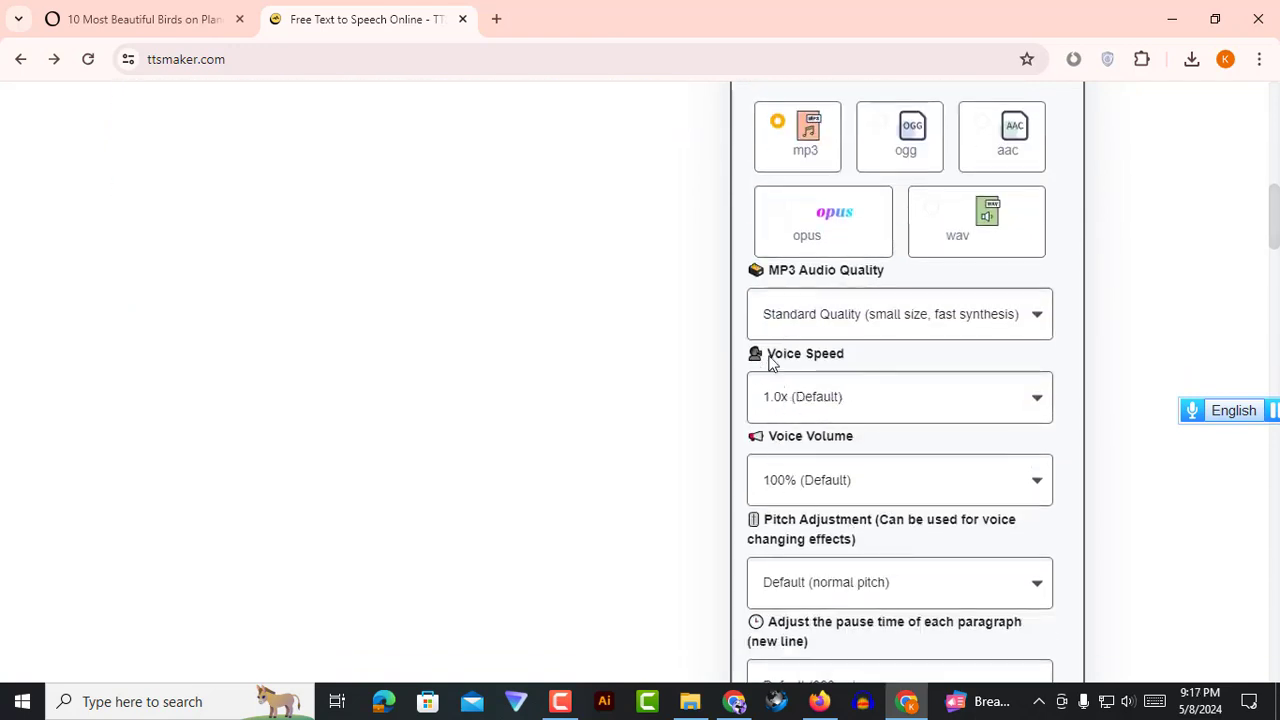
pyautogui.click(857, 406)
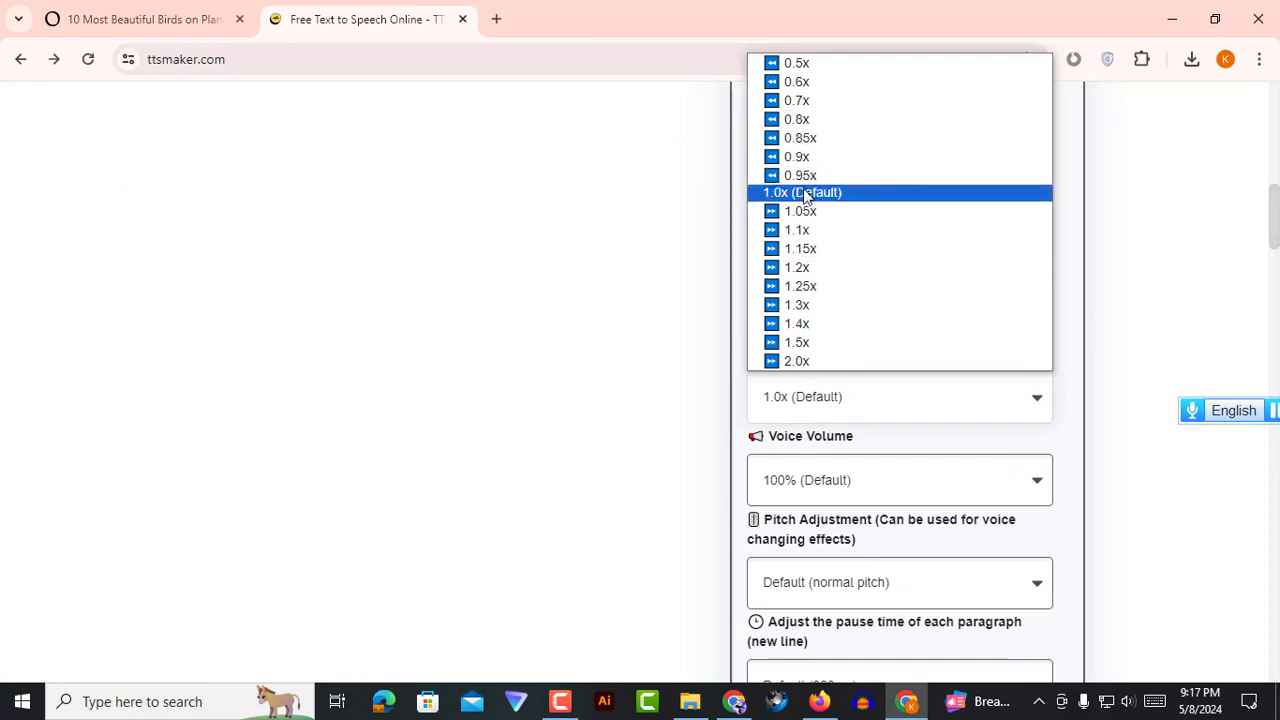
pyautogui.click(669, 448)
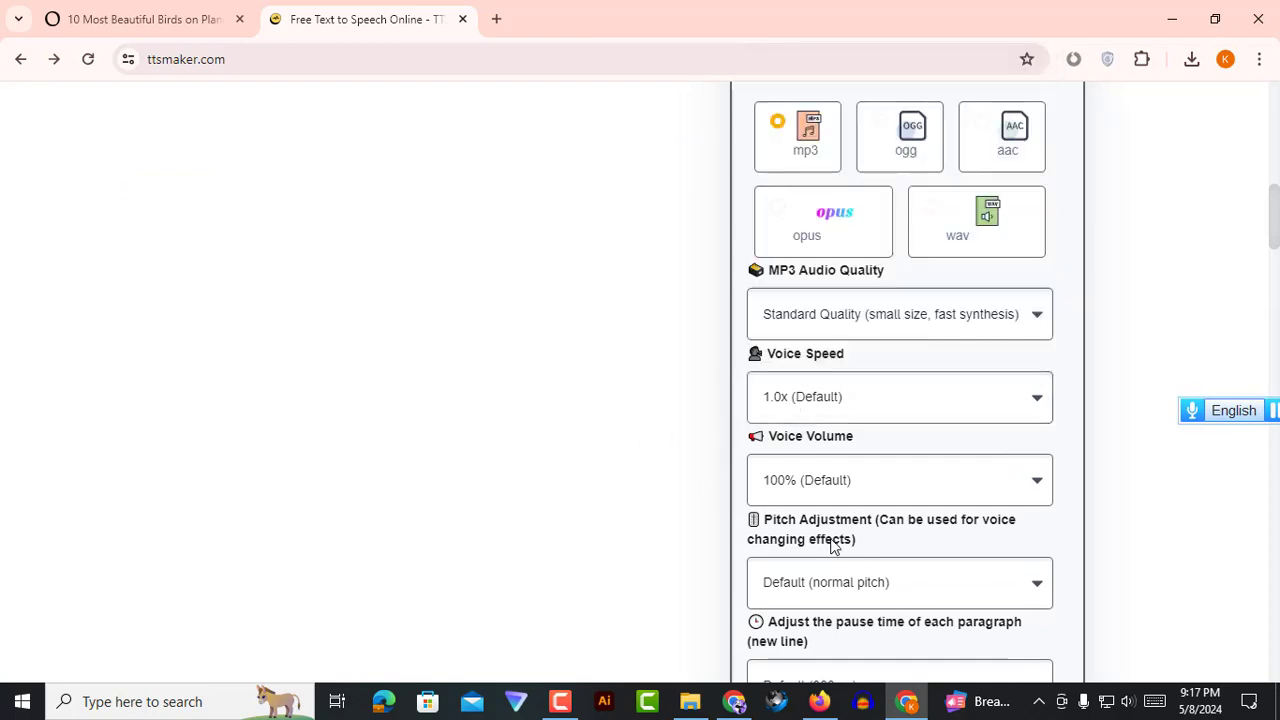
pyautogui.scroll(-5, 831, 545)
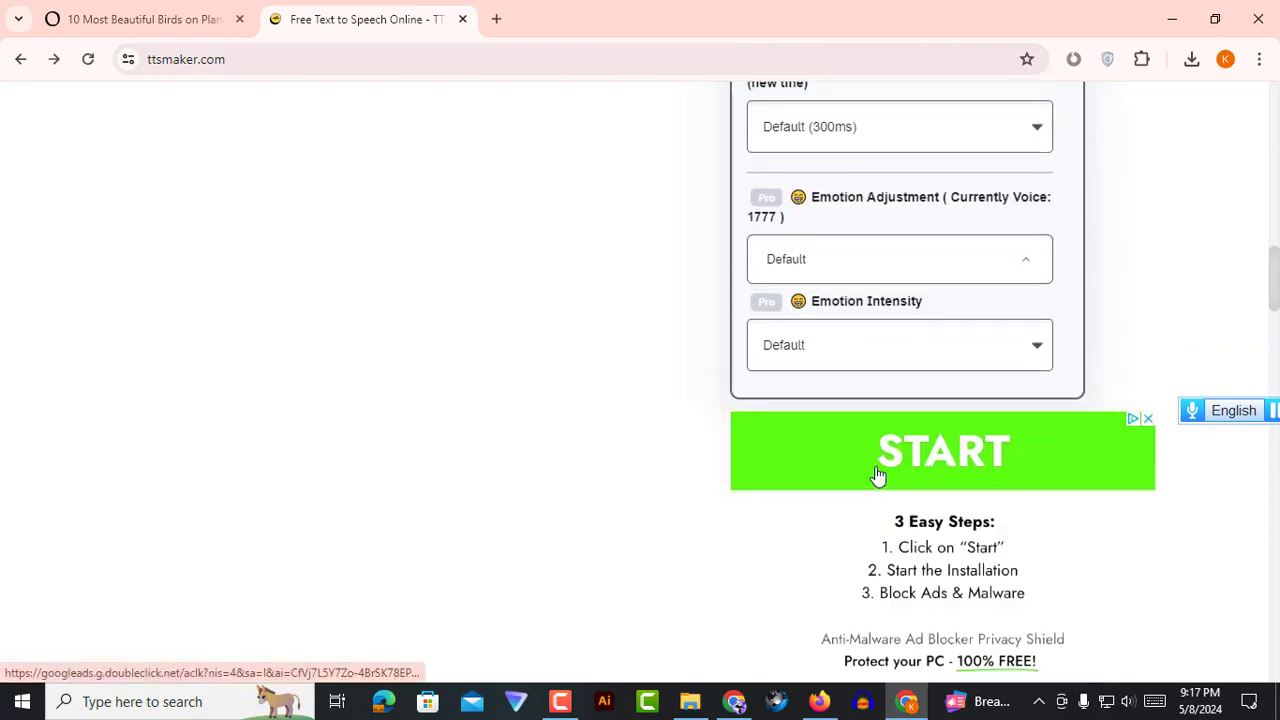
pyautogui.scroll(2, 875, 470)
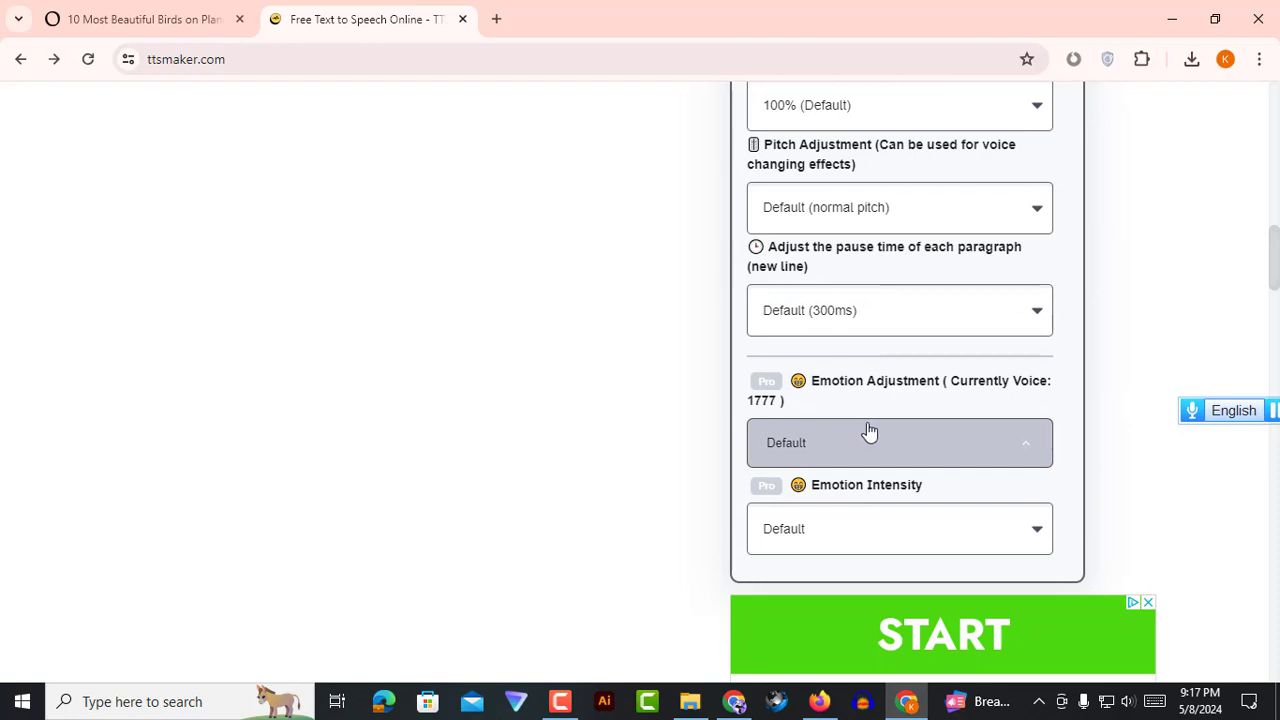
pyautogui.scroll(6, 869, 431)
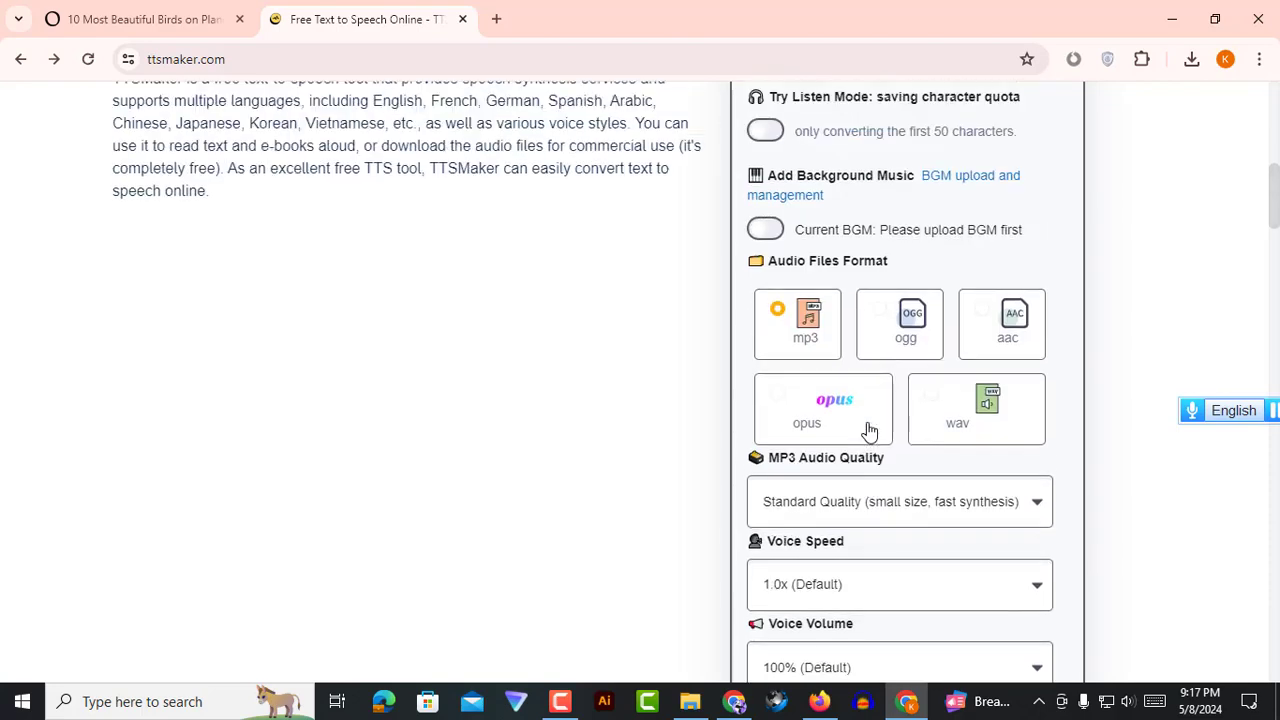
pyautogui.scroll(4, 898, 425)
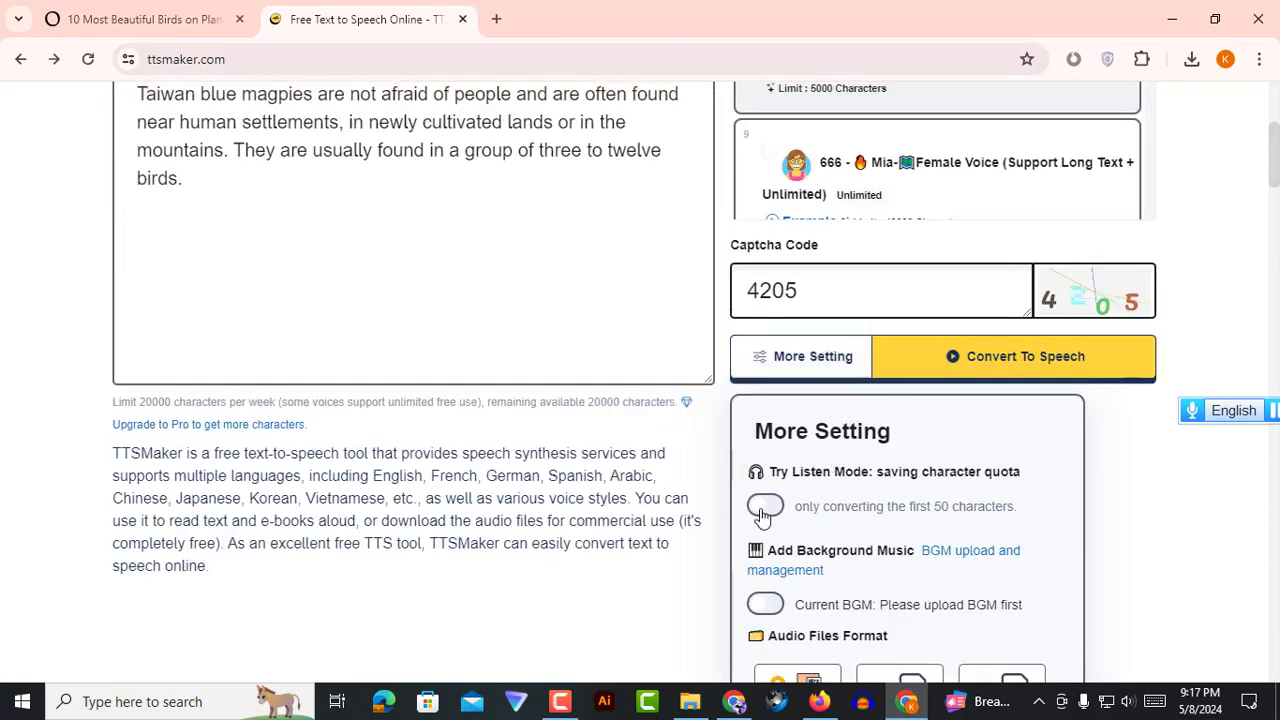
pyautogui.scroll(-2, 911, 530)
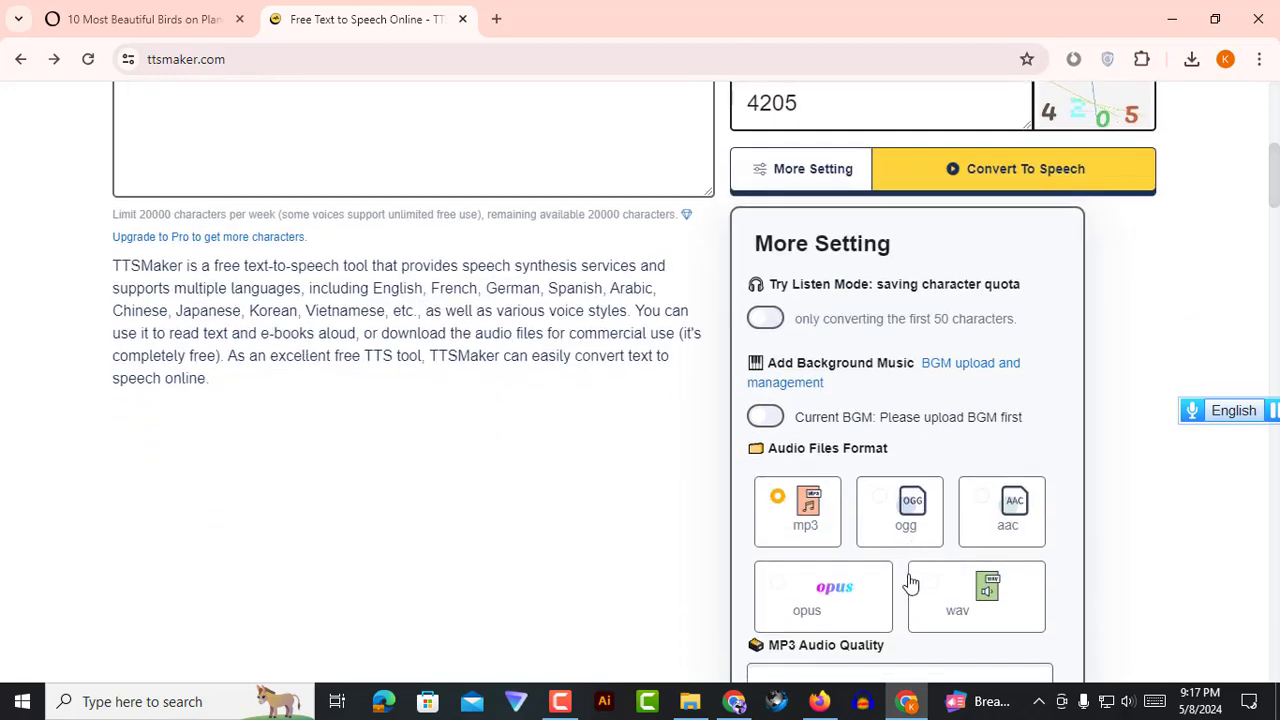
# Convert the Taiwan blue magpie passage to speech with the selected Miles voice
pyautogui.scroll(4, 911, 469)
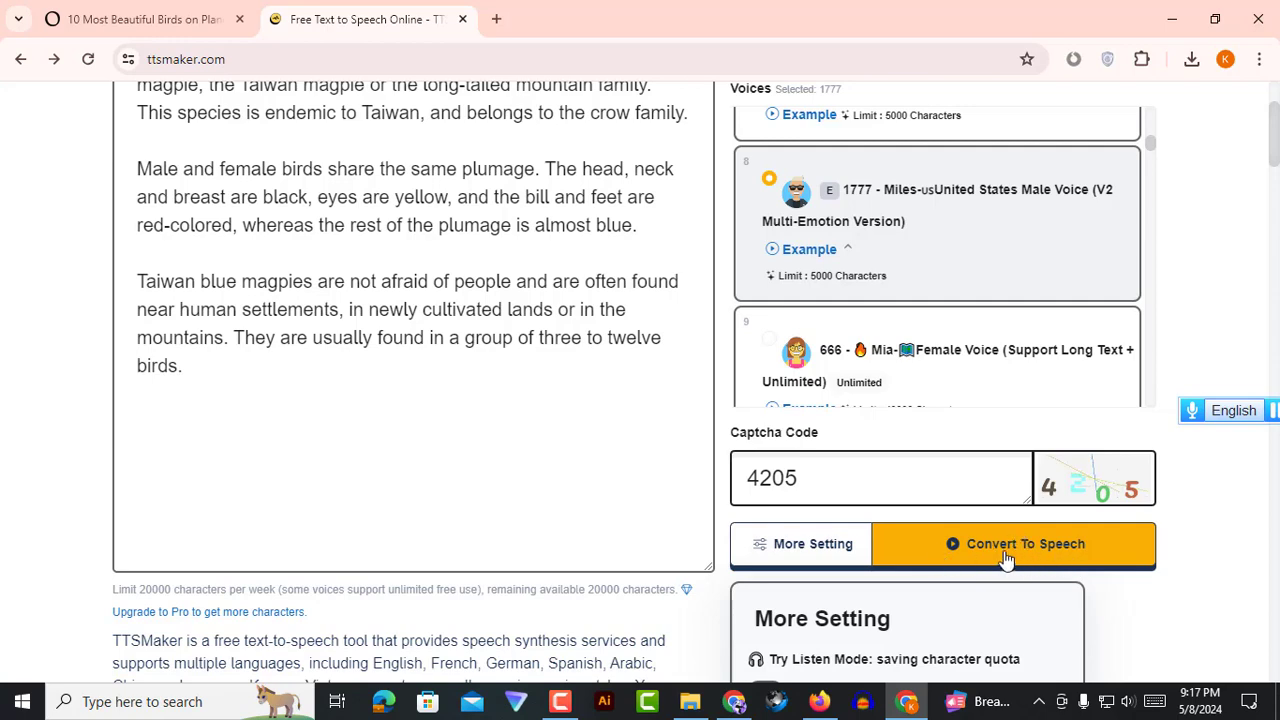
pyautogui.click(1005, 558)
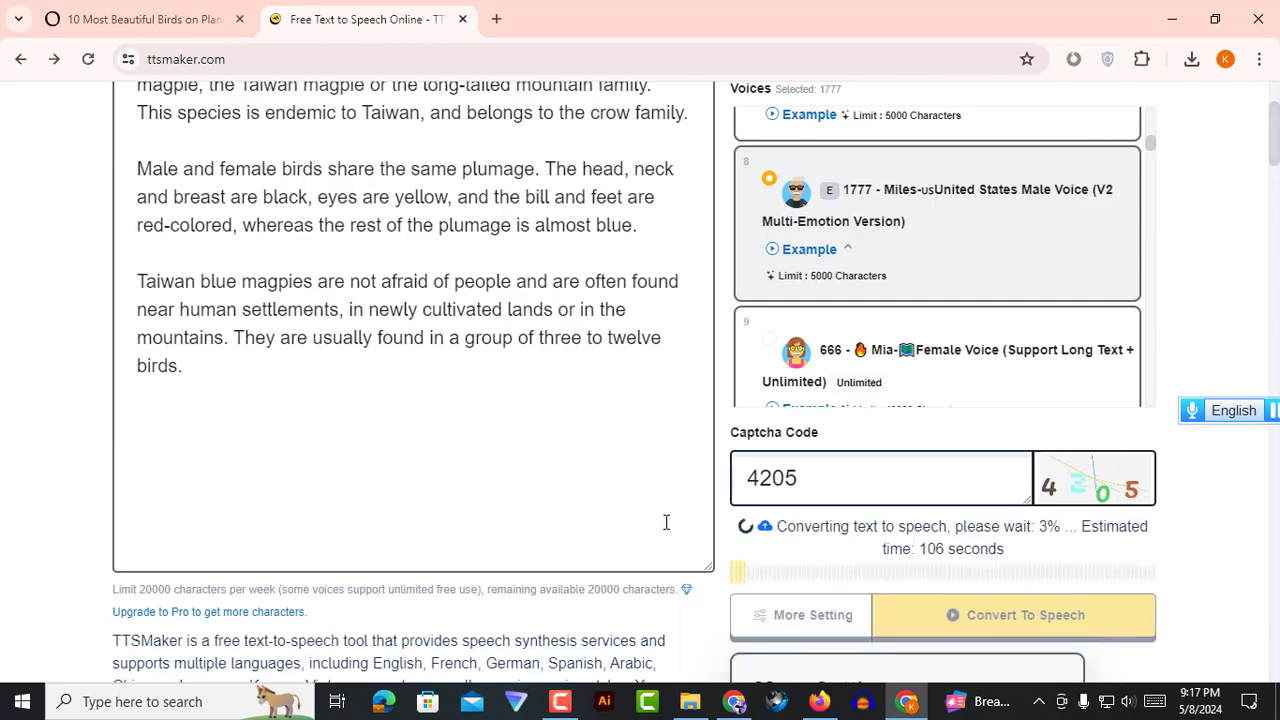
pyautogui.scroll(2, 666, 522)
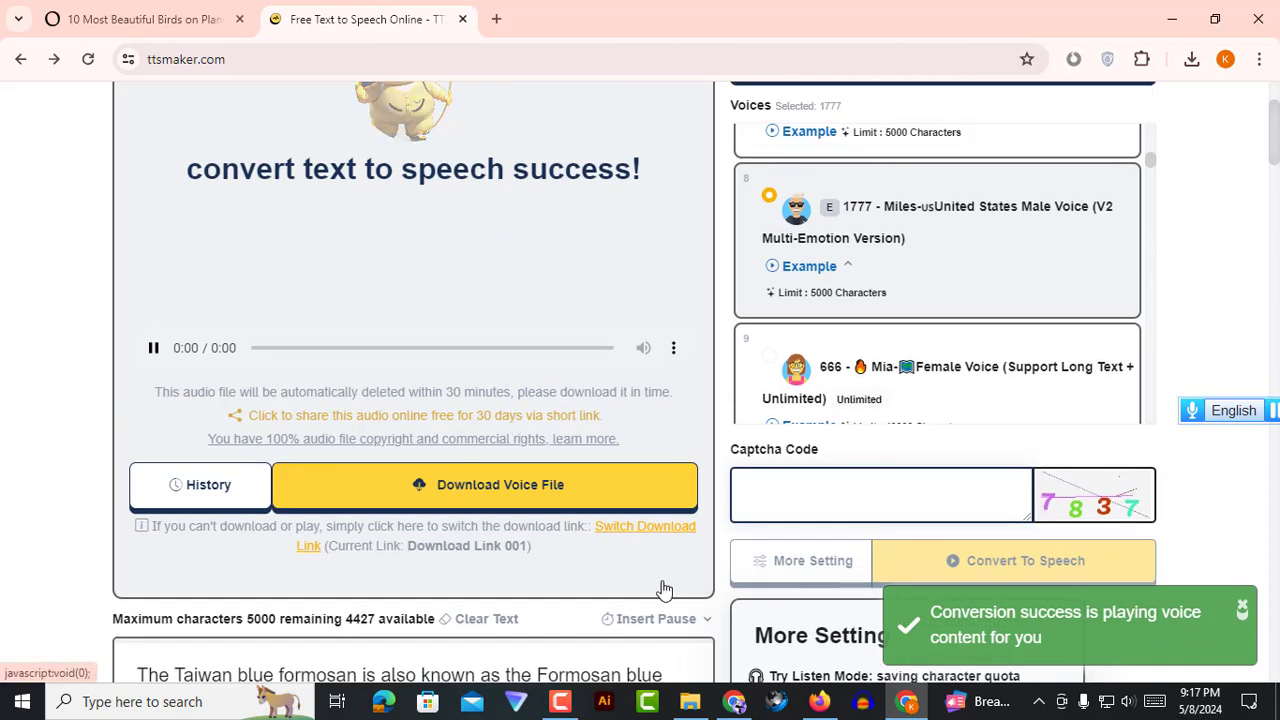
# Listen to the generated speech with the speaker volume at 10, and pause its playback
pyautogui.click(1128, 706)
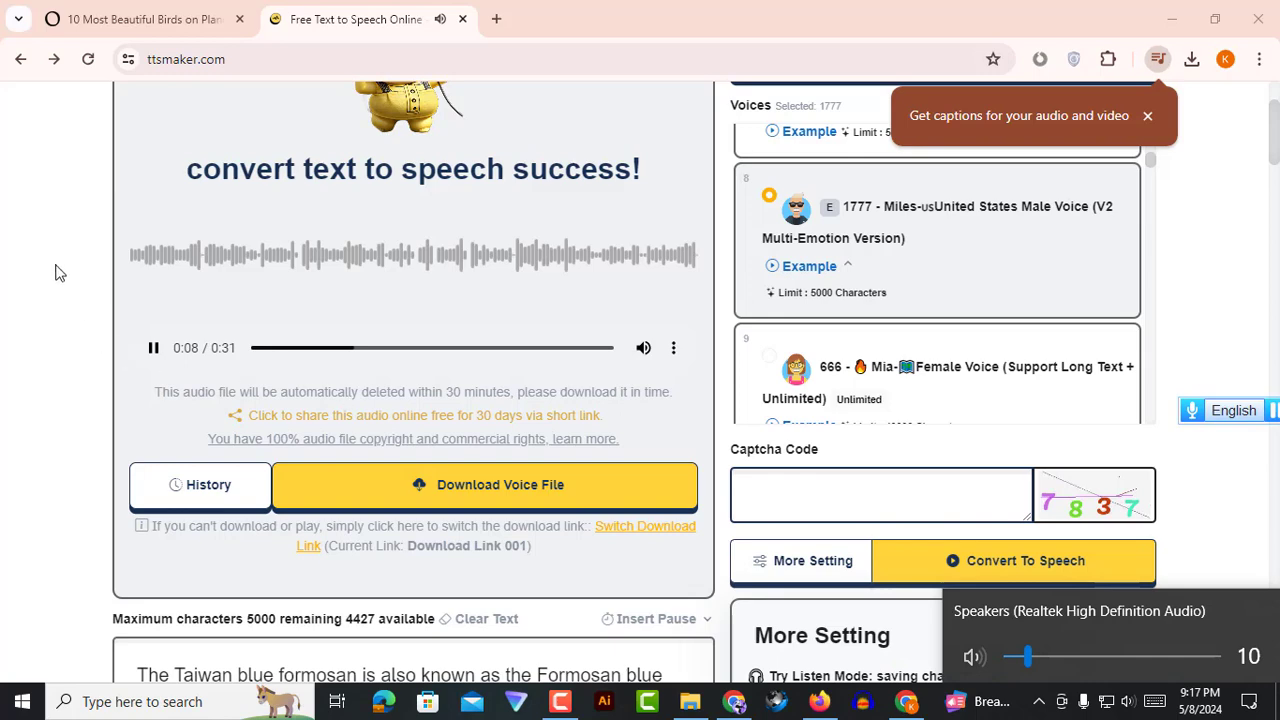
pyautogui.scroll(2, 511, 412)
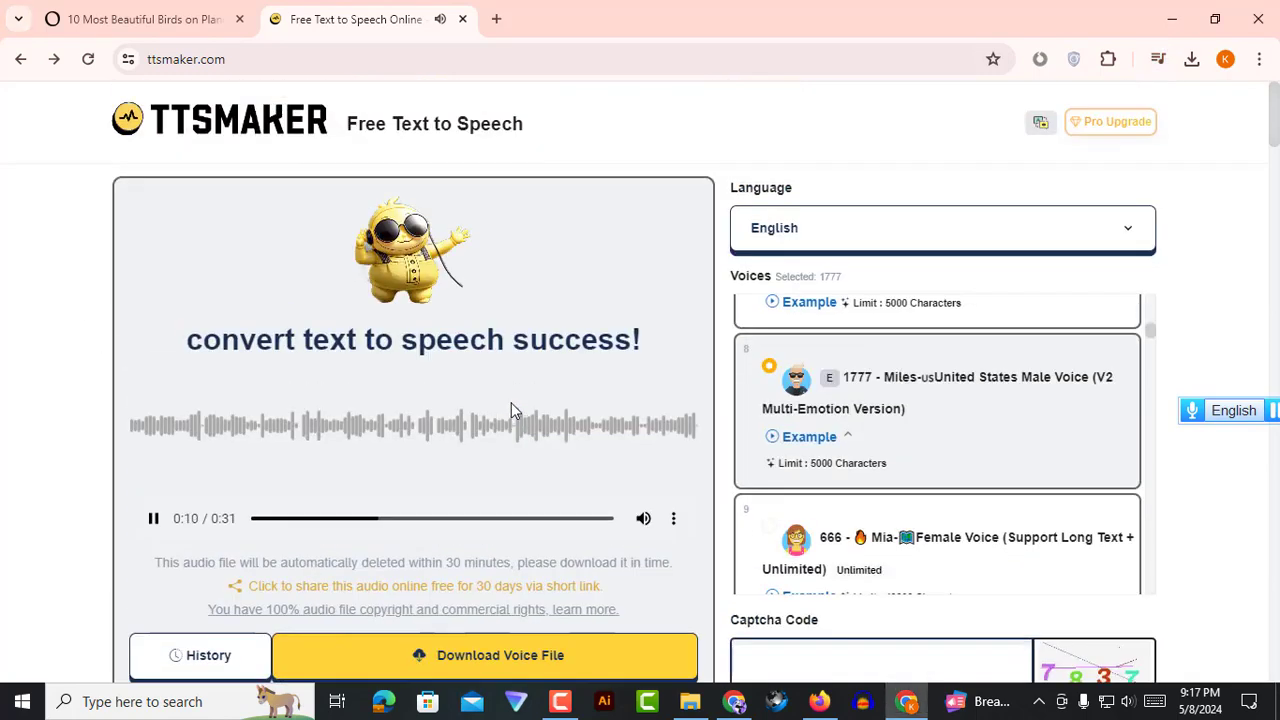
pyautogui.scroll(-2, 462, 370)
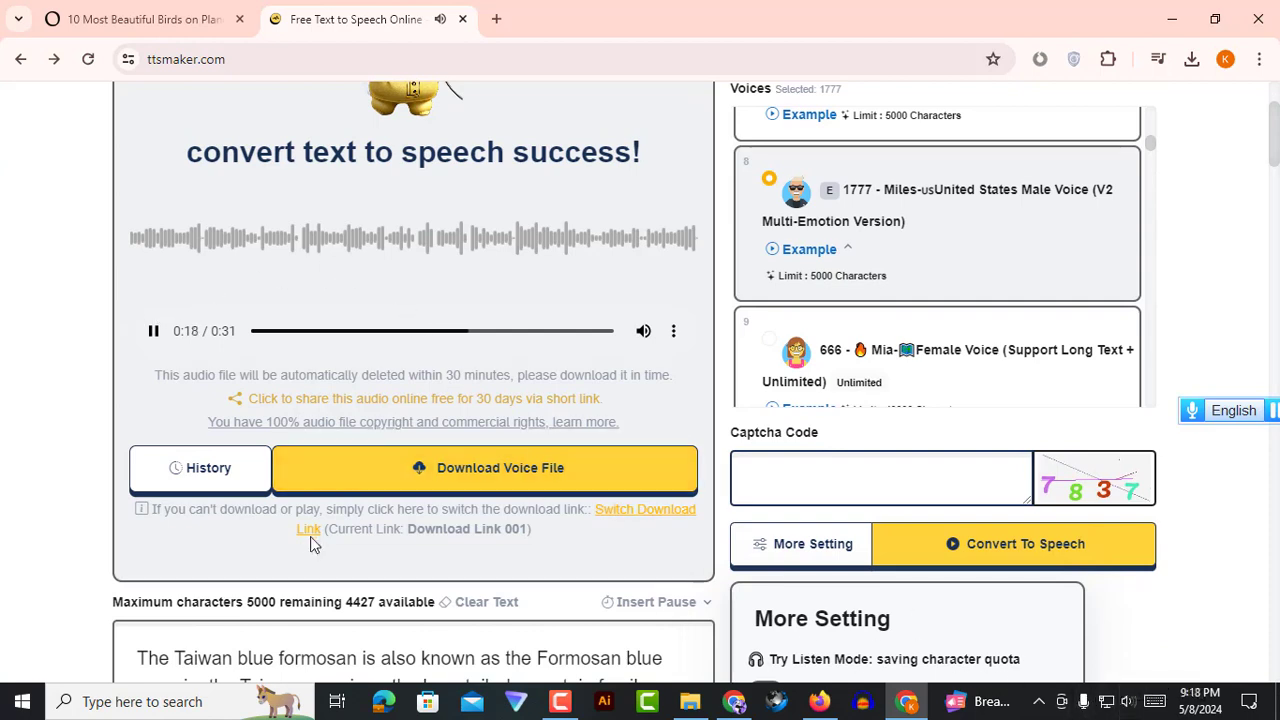
pyautogui.click(674, 334)
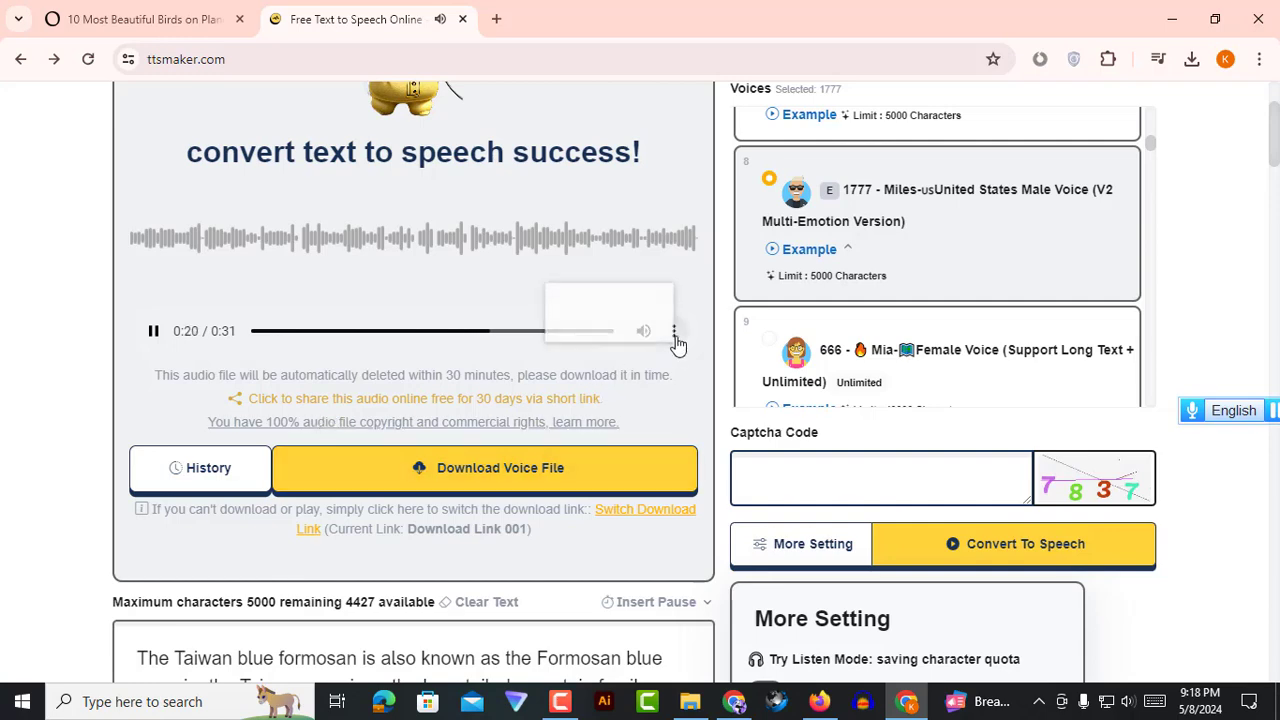
pyautogui.click(70, 297)
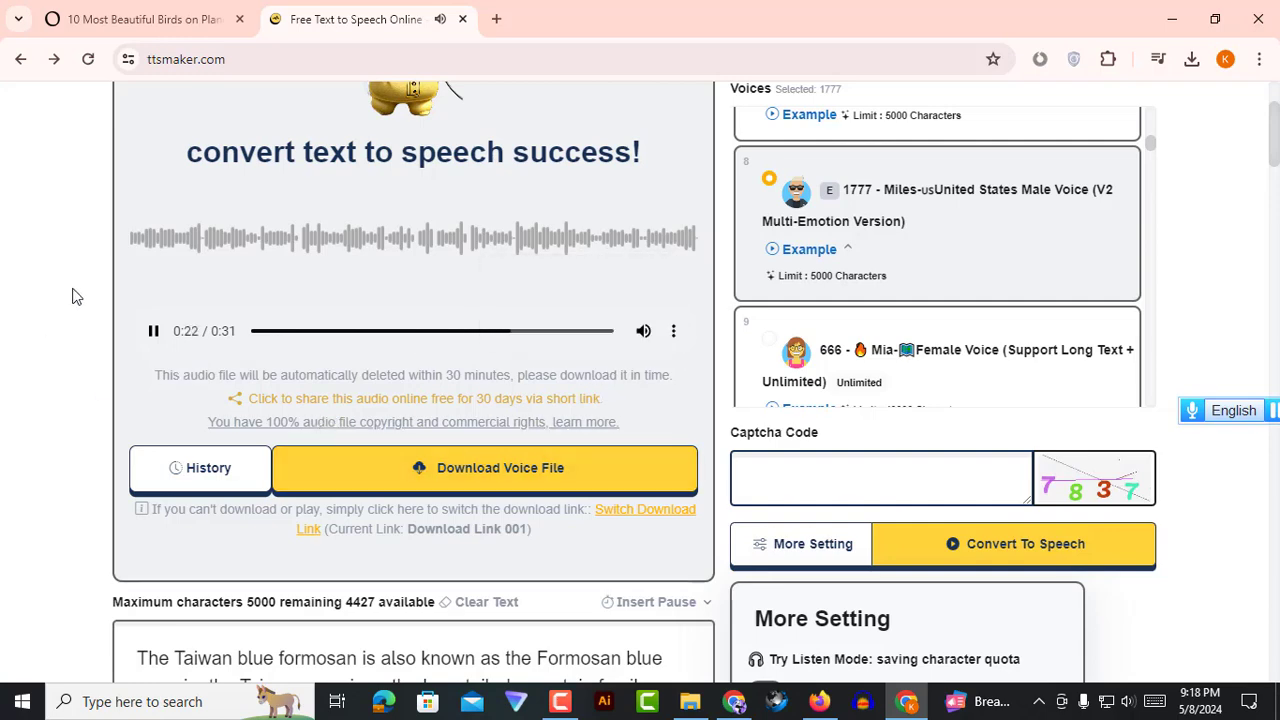
pyautogui.scroll(2, 332, 487)
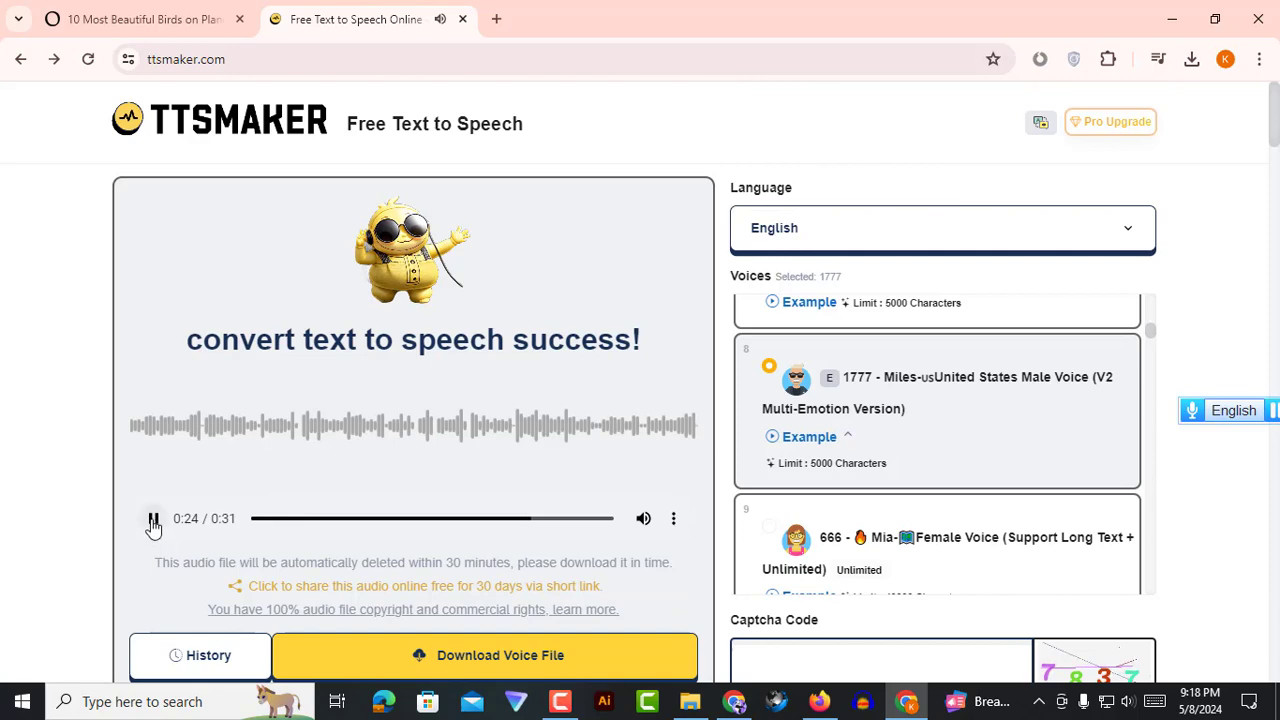
pyautogui.click(153, 518)
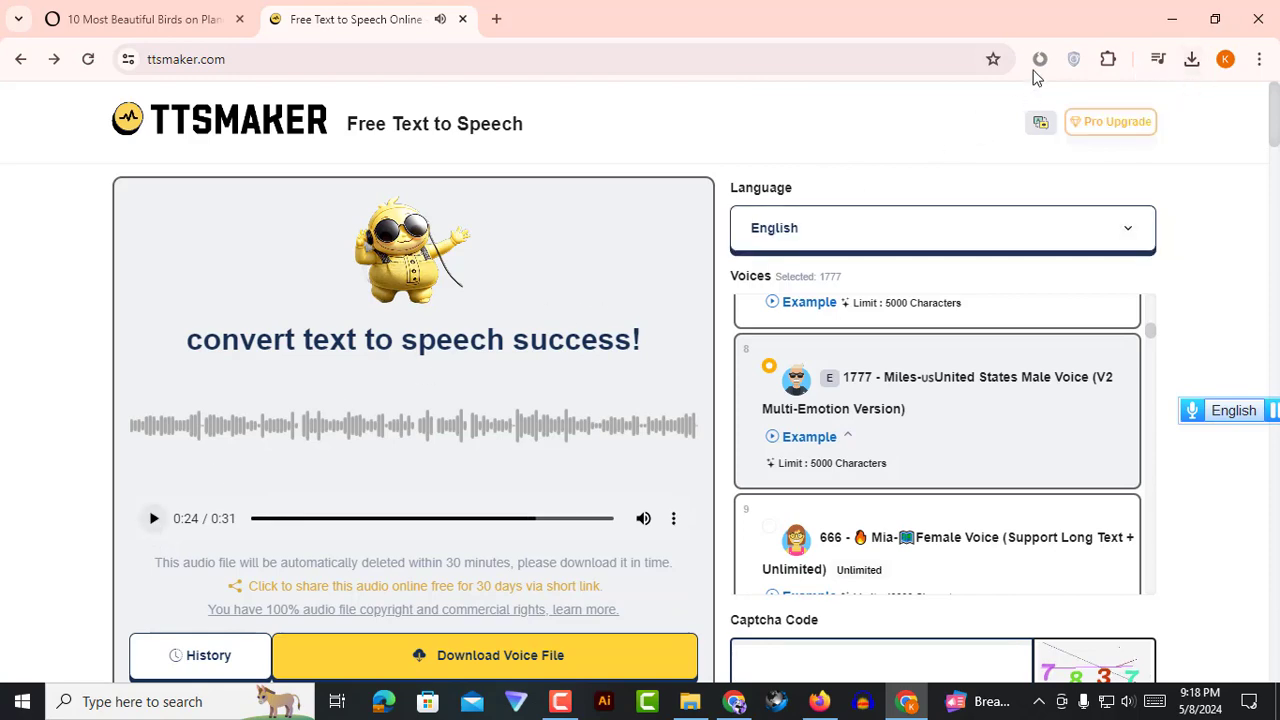
# Download the generated audio as an MP3 through the audio player's own download option
pyautogui.scroll(-2, 229, 395)
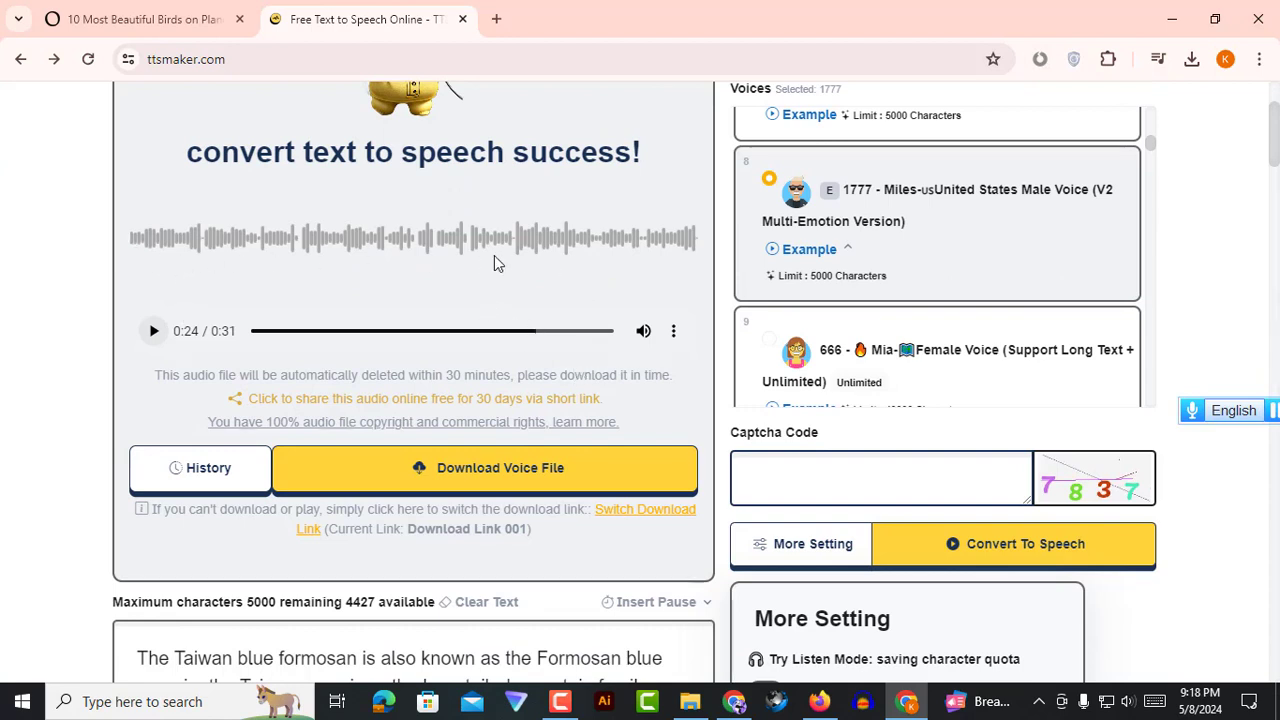
pyautogui.click(673, 331)
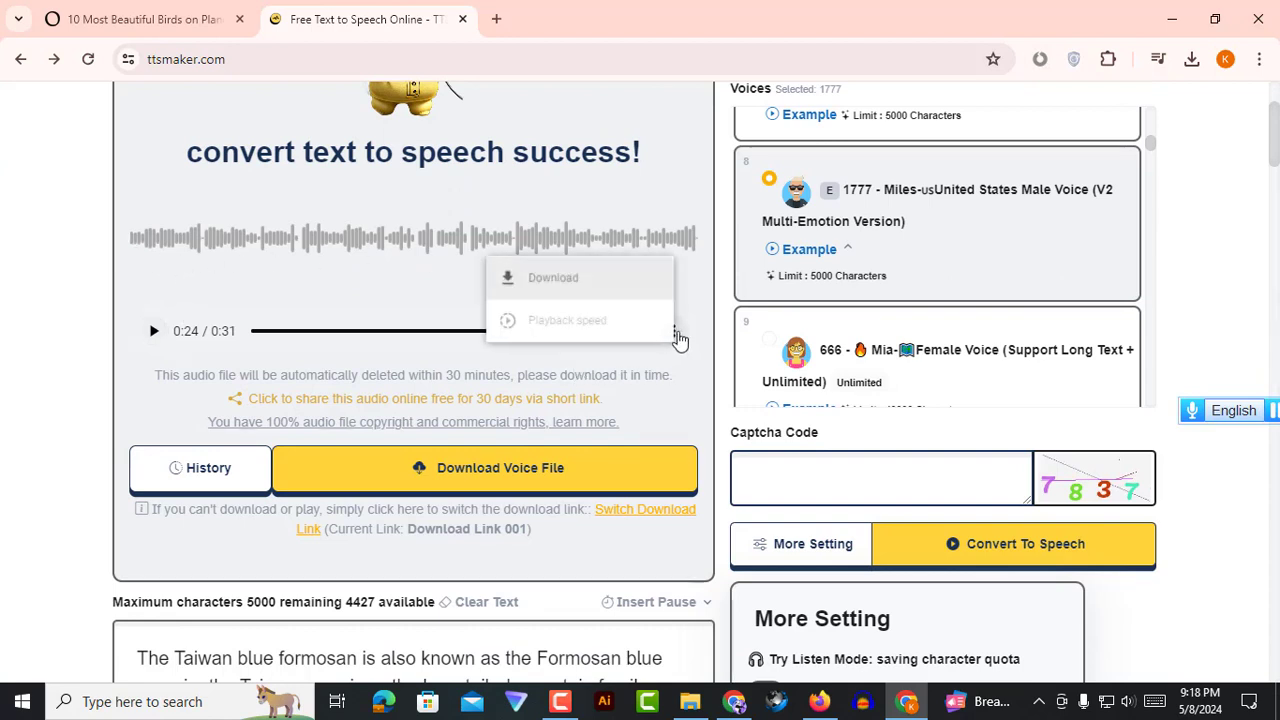
pyautogui.click(524, 285)
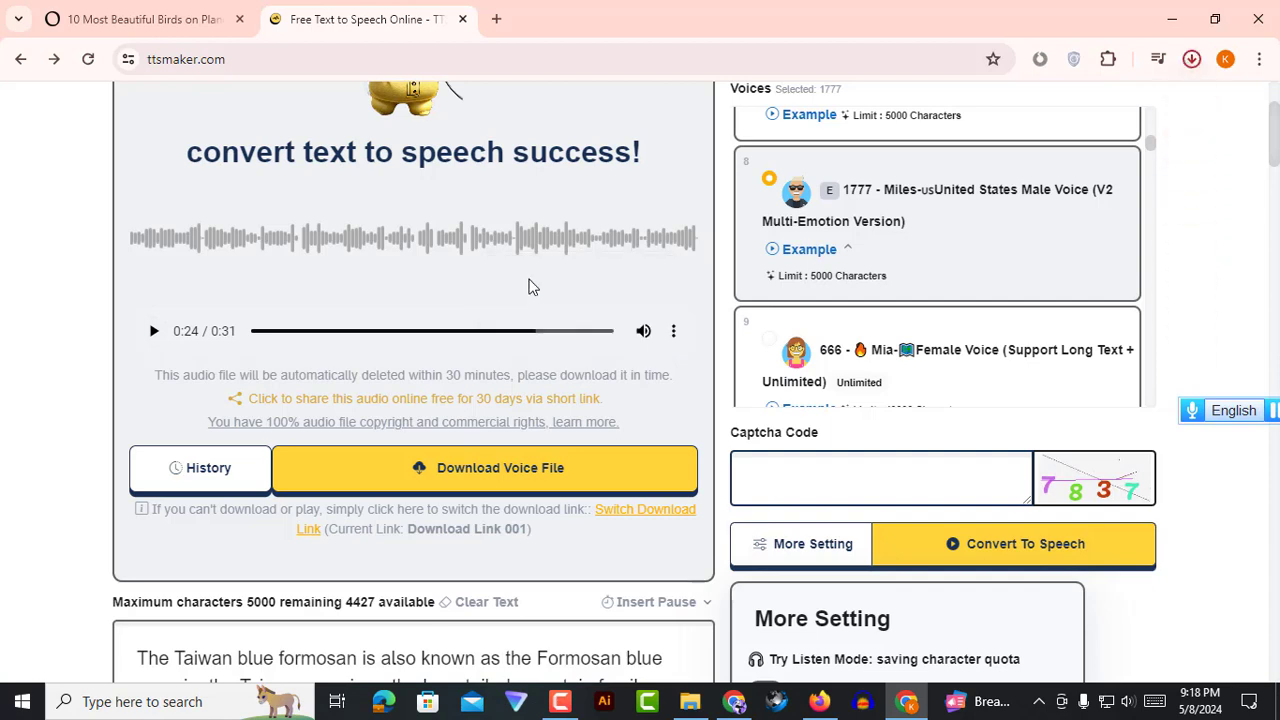
pyautogui.click(1191, 59)
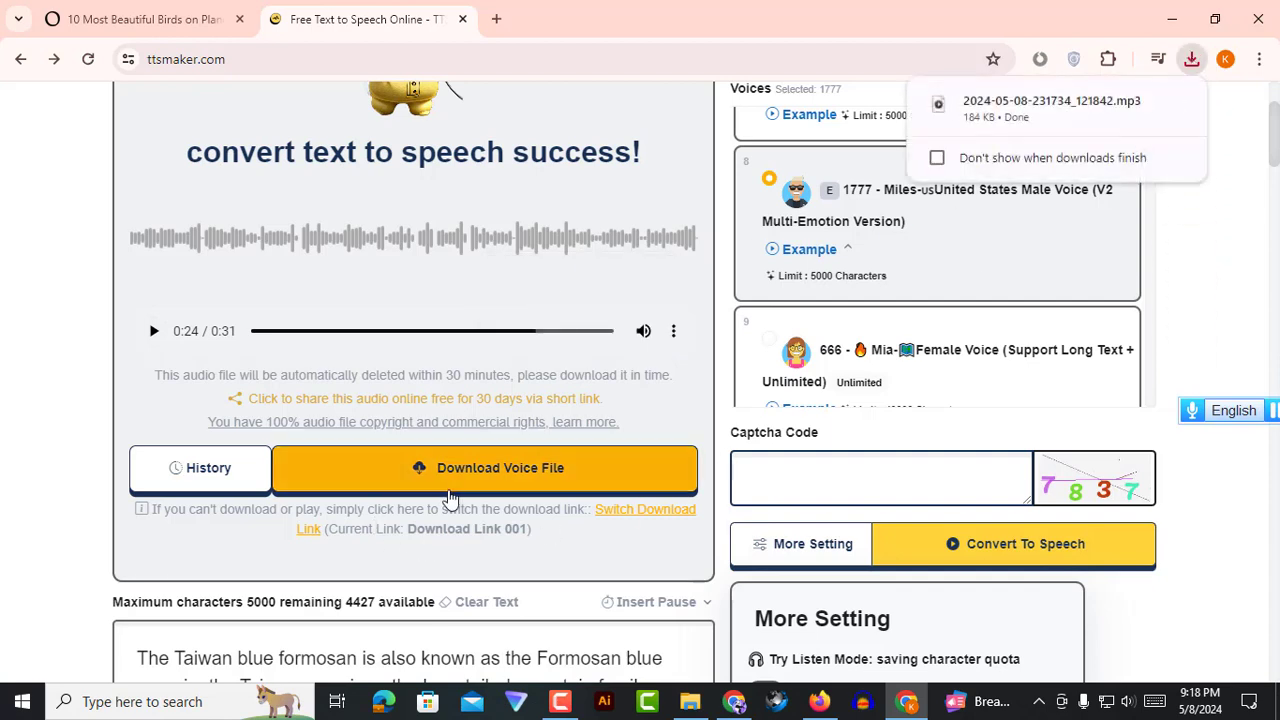
# Save the speech with Download Voice File, and play the downloaded MP3 in Media Player before closing it
pyautogui.click(522, 482)
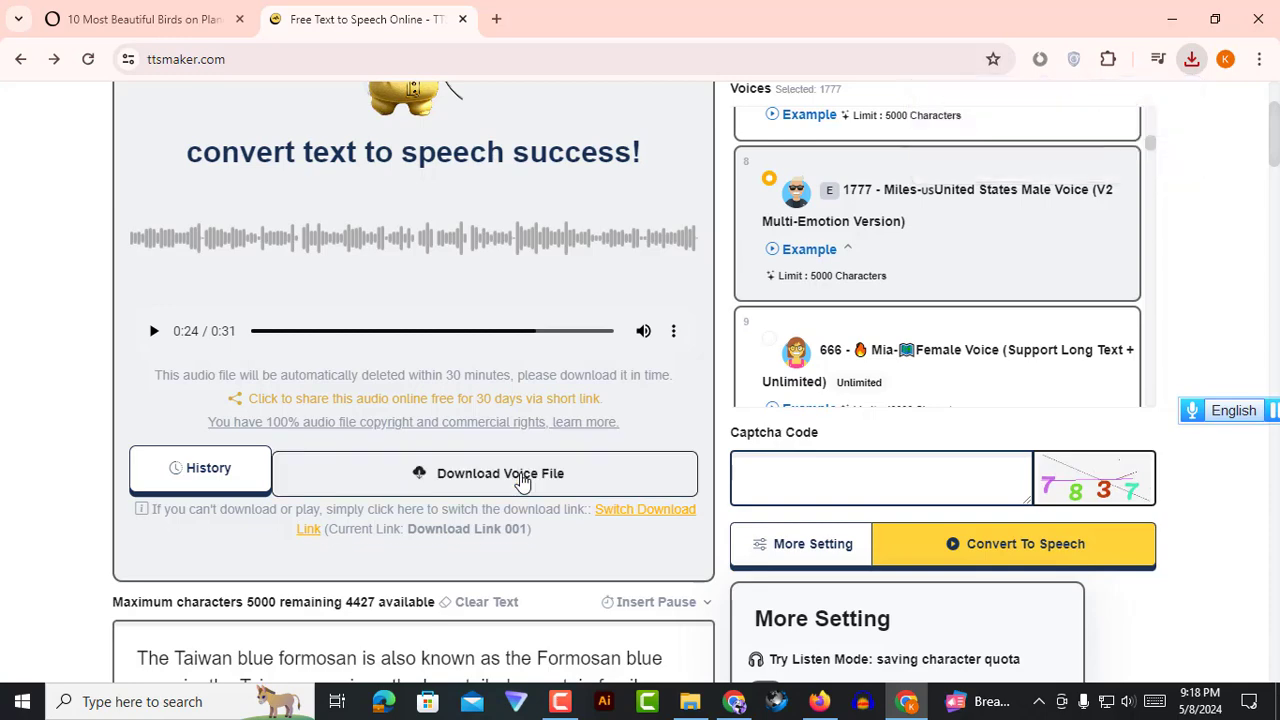
pyautogui.click(1191, 60)
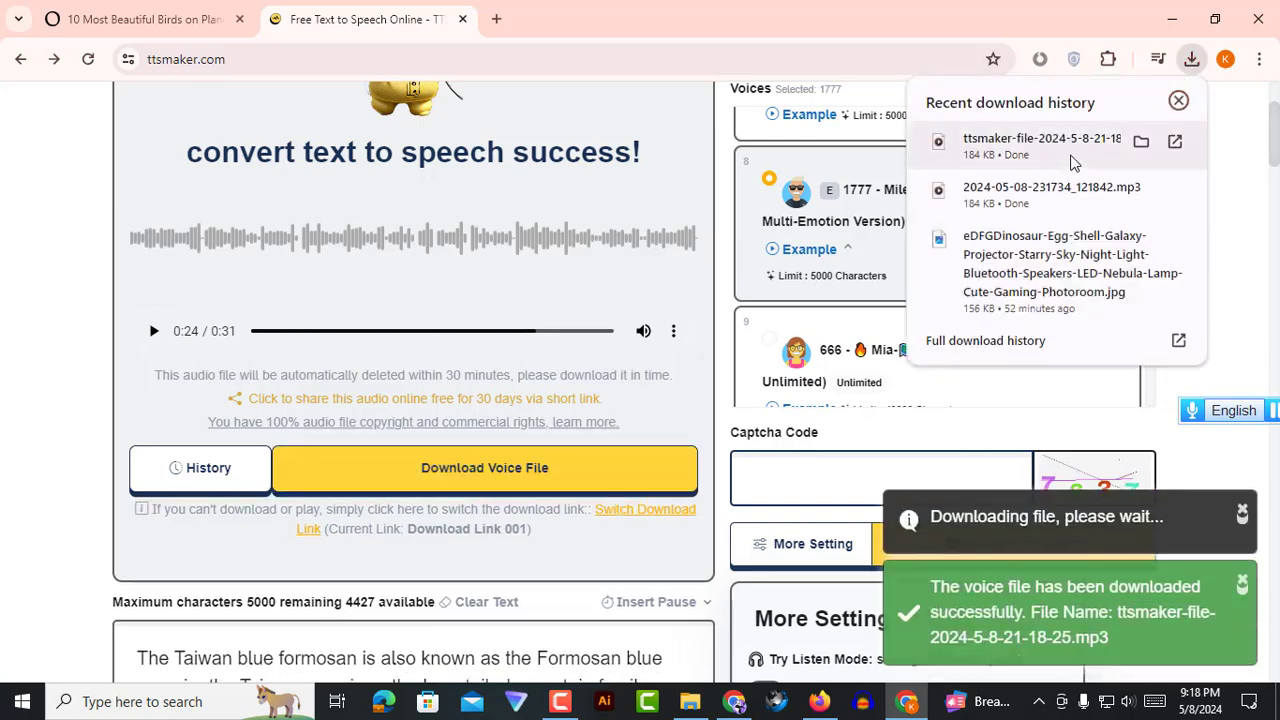
pyautogui.click(1073, 150)
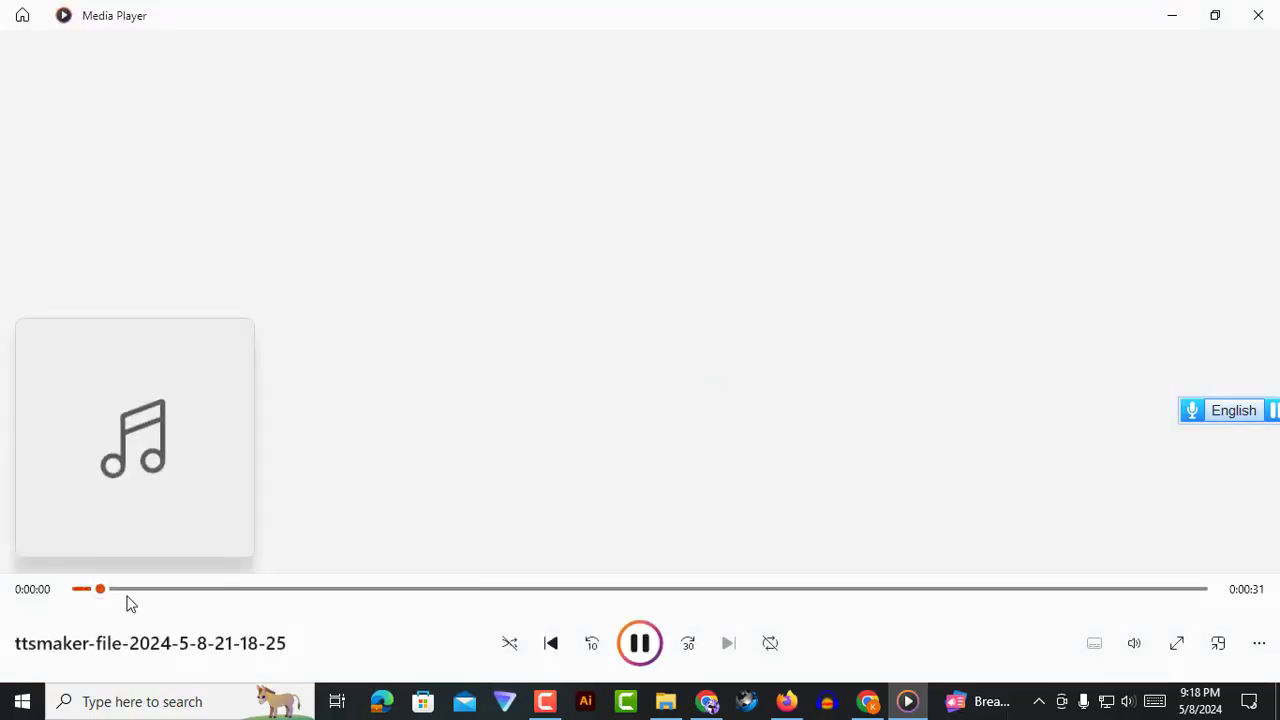
pyautogui.click(1258, 15)
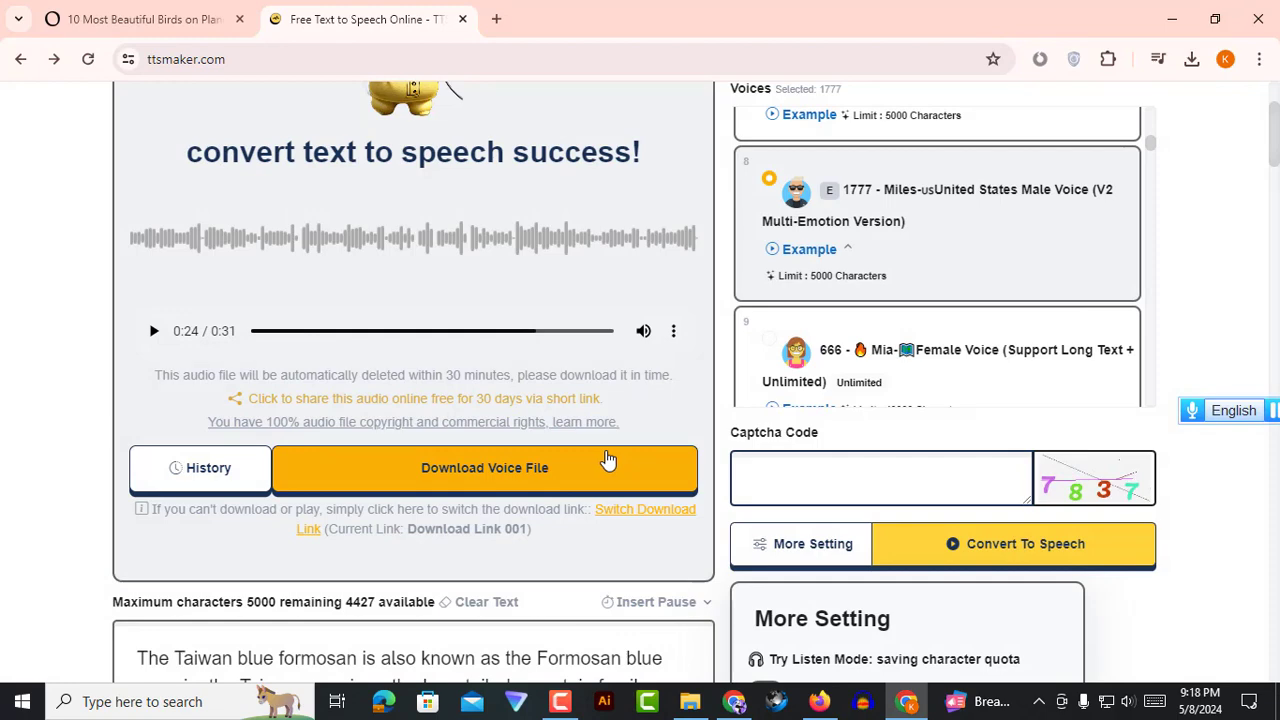
pyautogui.scroll(2, 480, 462)
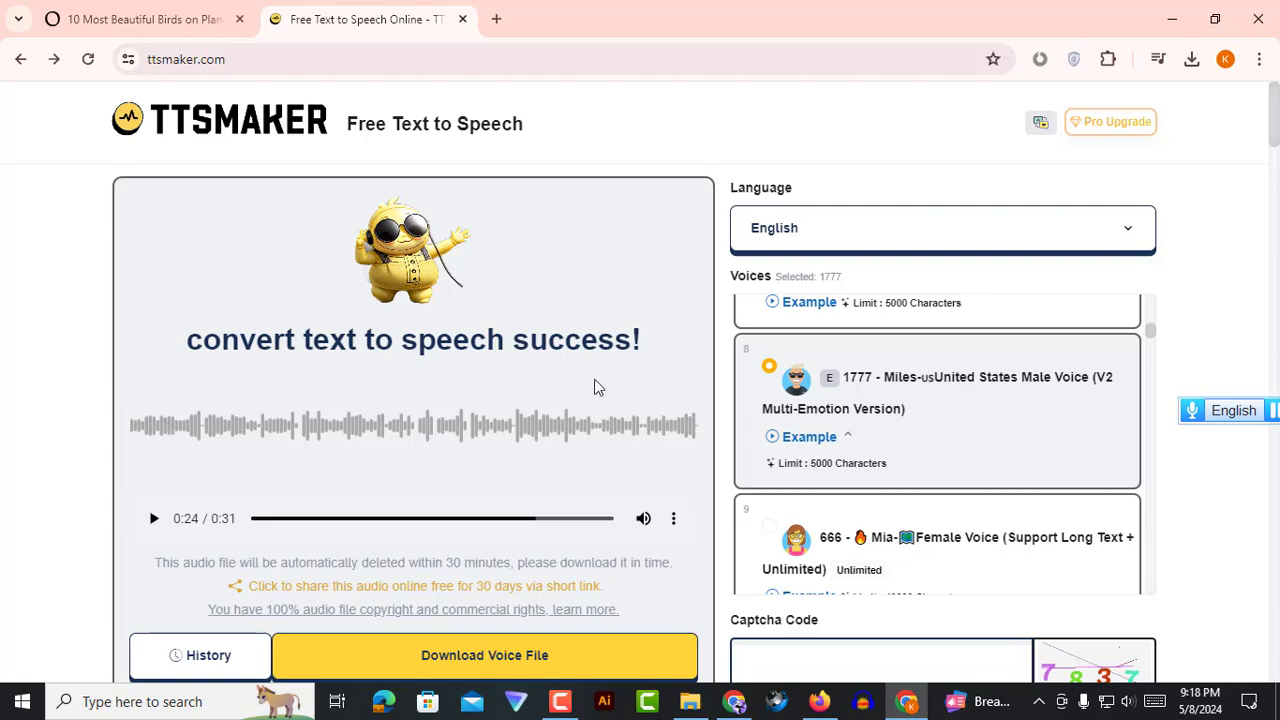
pyautogui.scroll(-2, 537, 491)
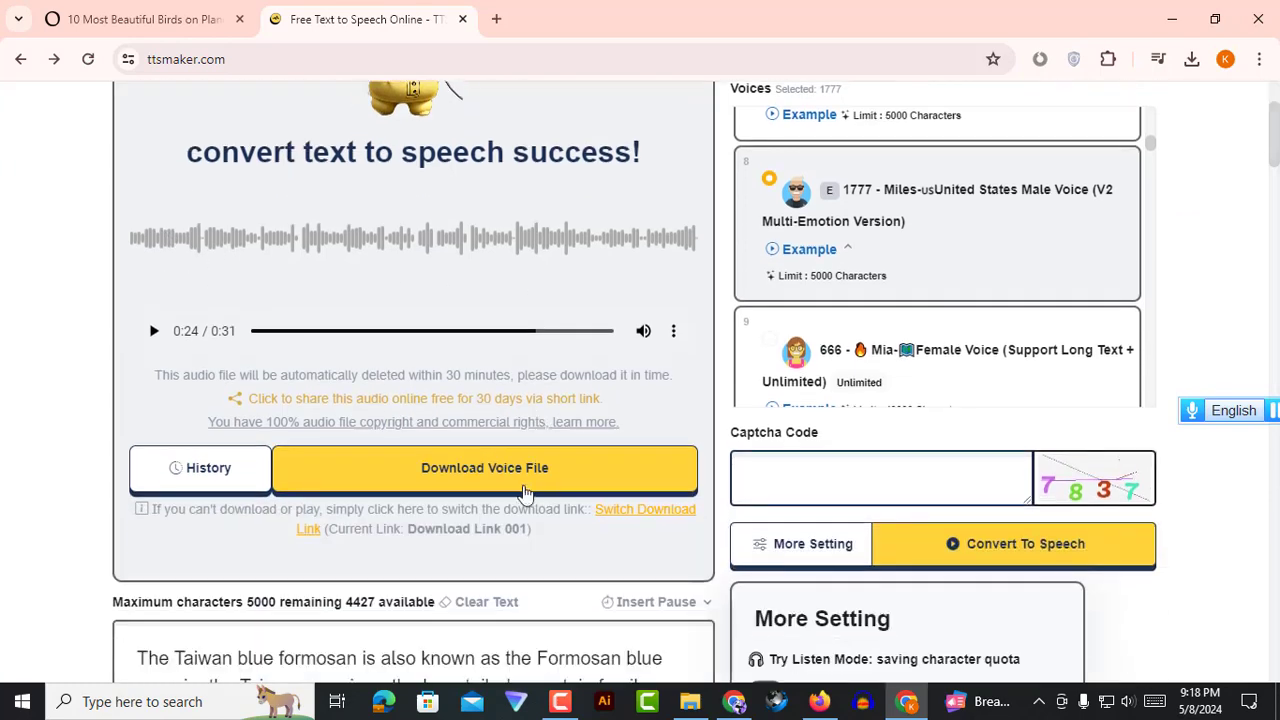
pyautogui.scroll(-4, 435, 526)
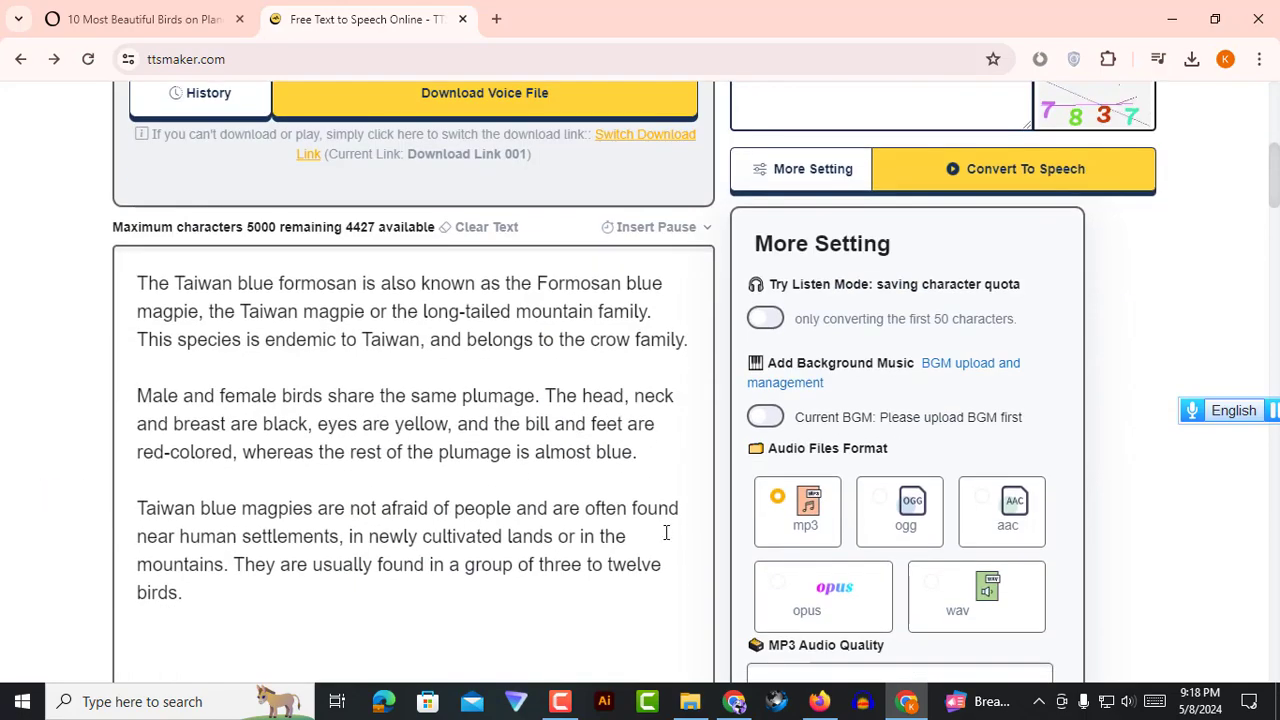
pyautogui.scroll(6, 666, 532)
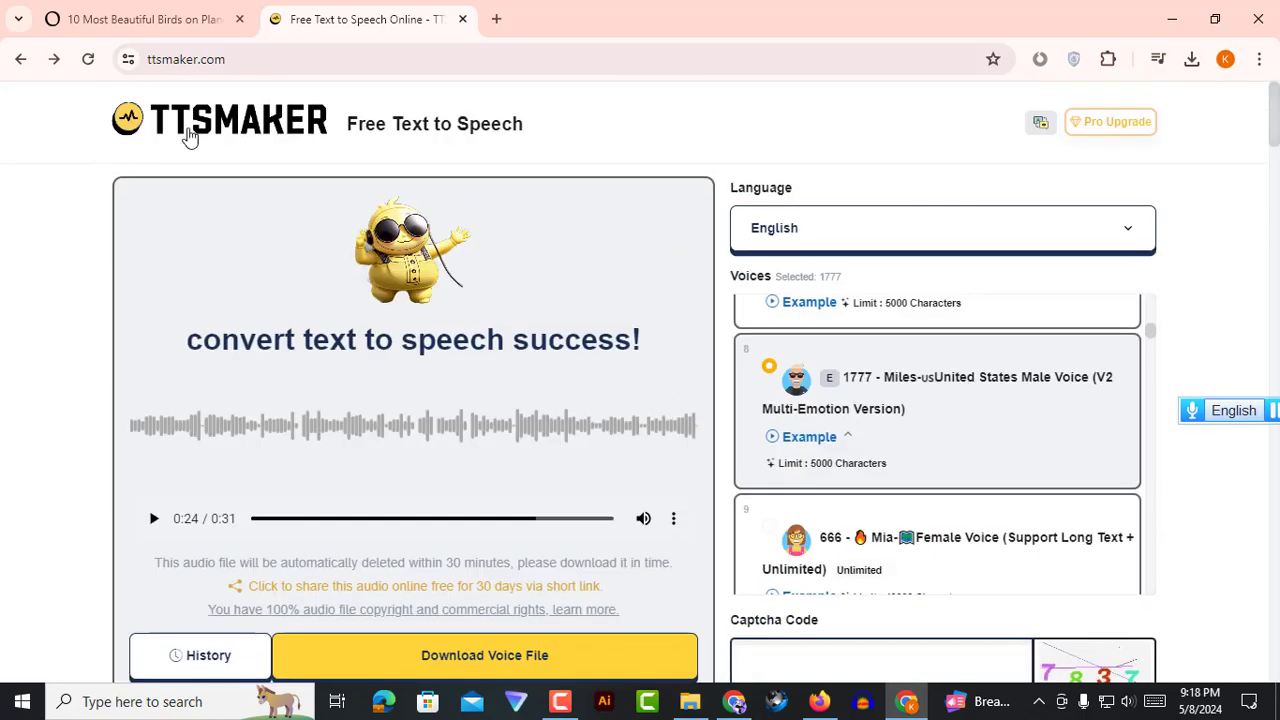